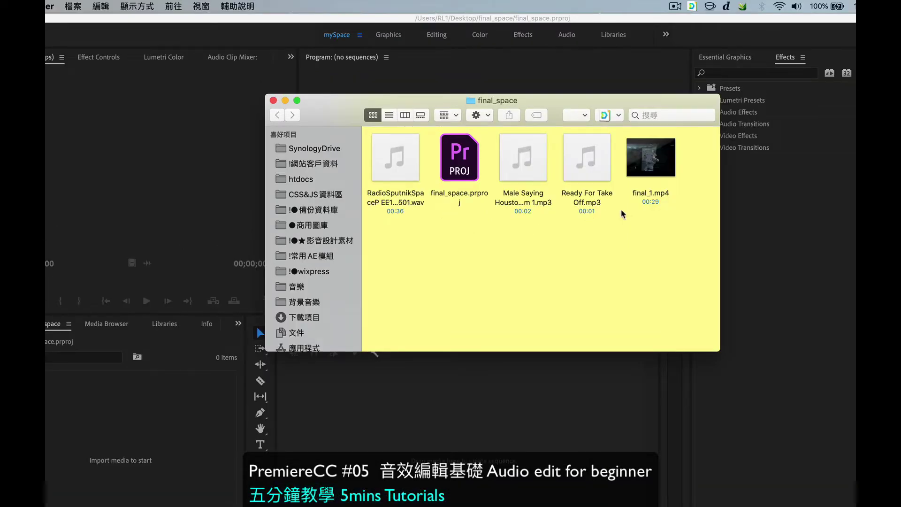
Step: Preview final_1.mp4 and the .wav music file in the final_space folder
click(663, 183)
click(660, 210)
click(399, 215)
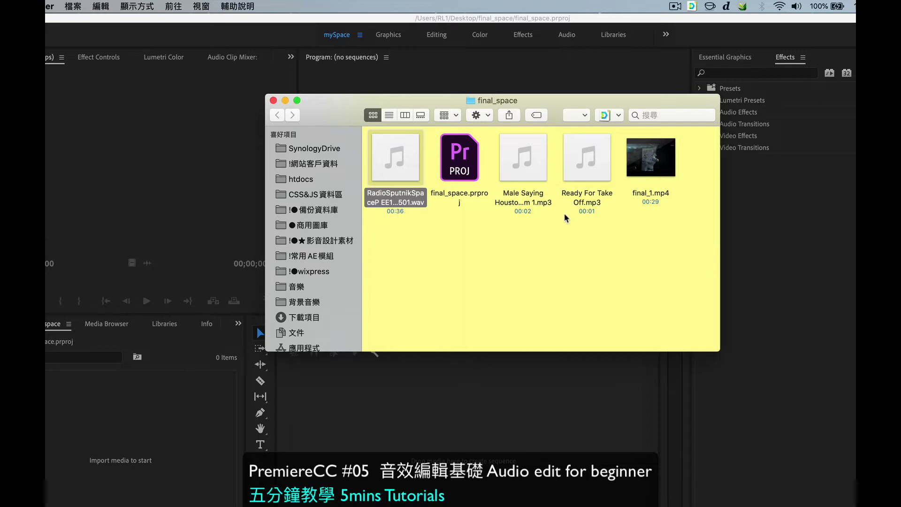
click(512, 209)
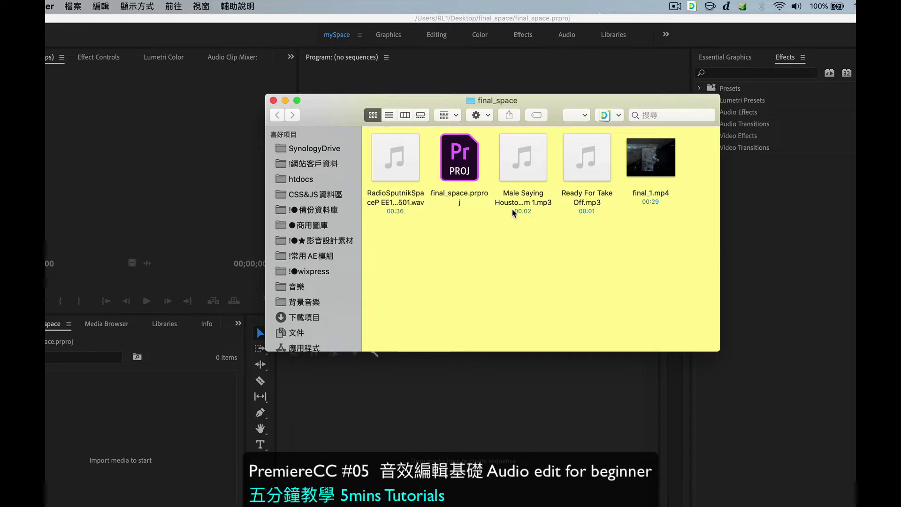
Step: Select final_1.mp4, Ready For Take Off.mp3 and the other two audio files together
click(596, 214)
click(651, 157)
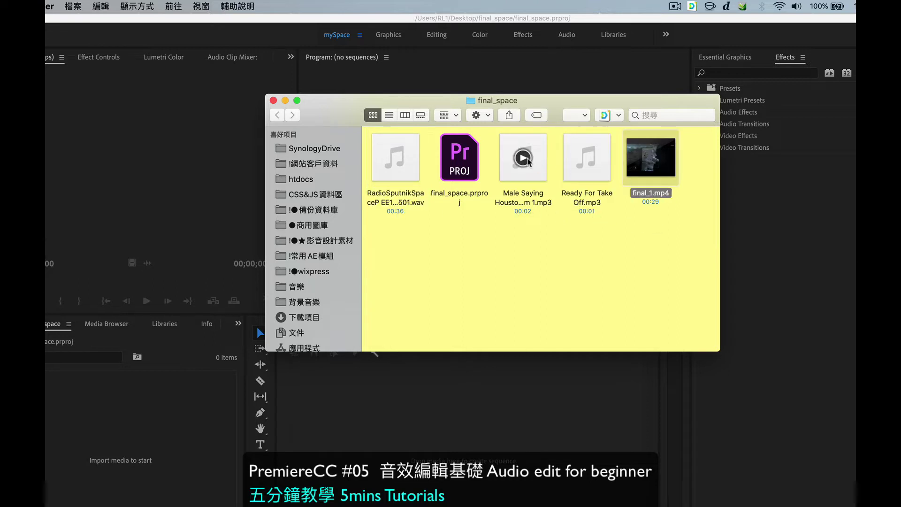
super+click(523, 157)
super+click(574, 163)
super+click(395, 157)
Step: Import the four files into the Project panel and create Sequence 01 with the HDV 1080p30 preset
mouse_move(395, 158)
mouse_down()
mouse_move(238, 352)
mouse_move(196, 375)
mouse_up()
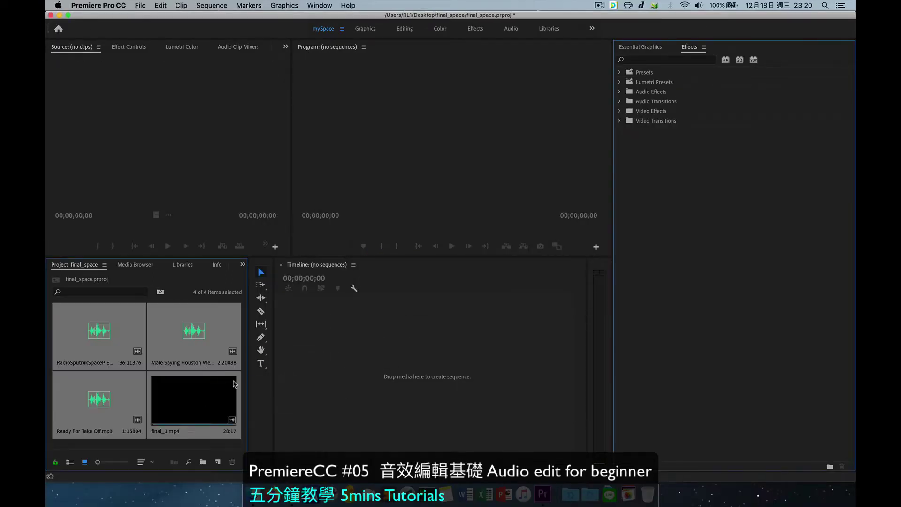
click(216, 464)
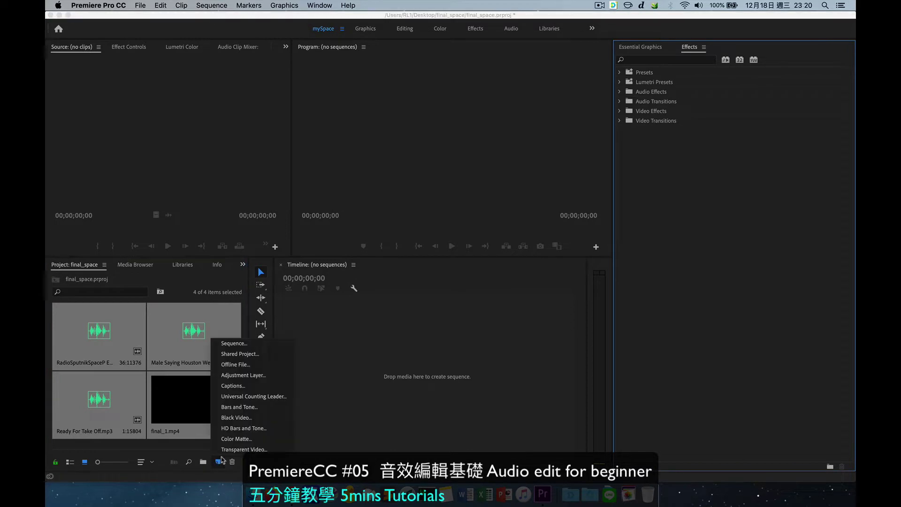
click(240, 346)
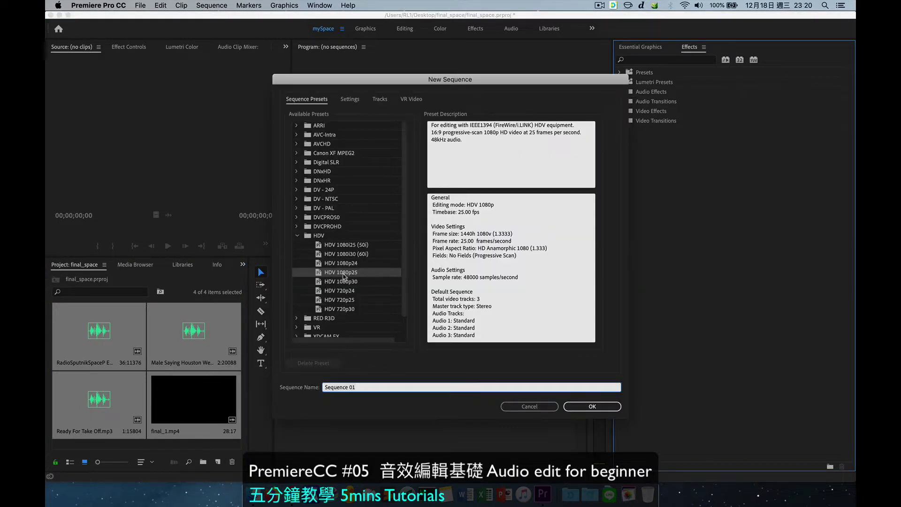
click(345, 282)
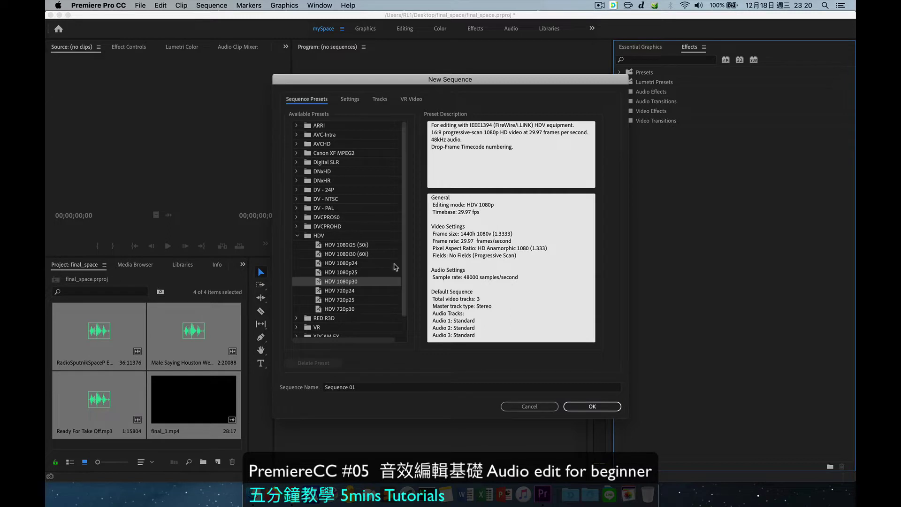
click(593, 407)
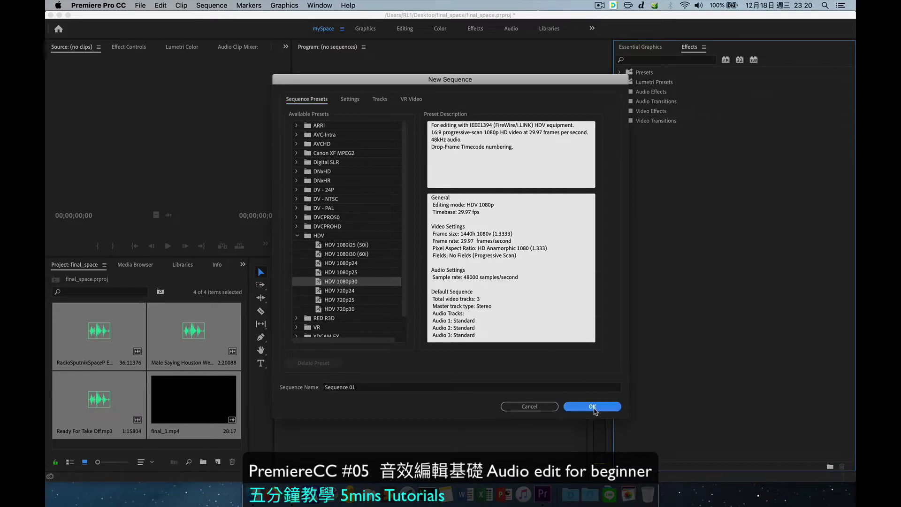
click(200, 403)
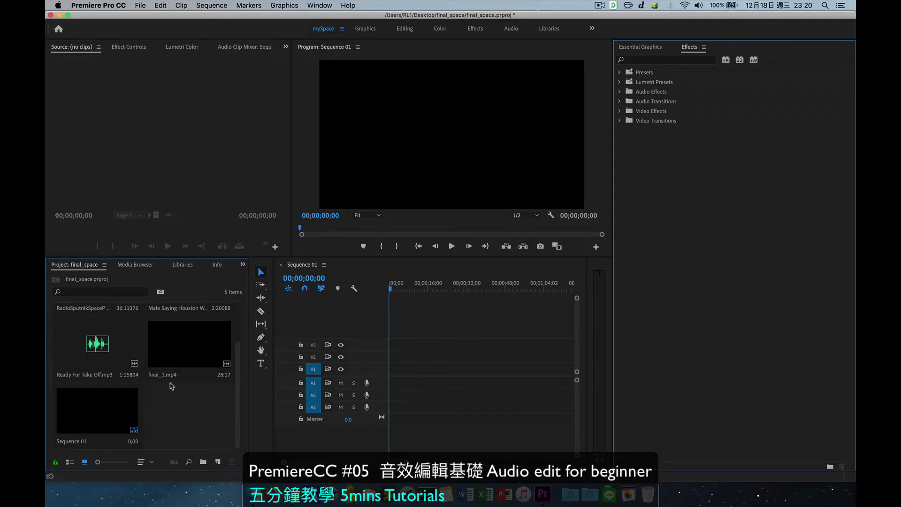
Step: Preview final_1.mp4 from its start in the Source Monitor
double_click(171, 387)
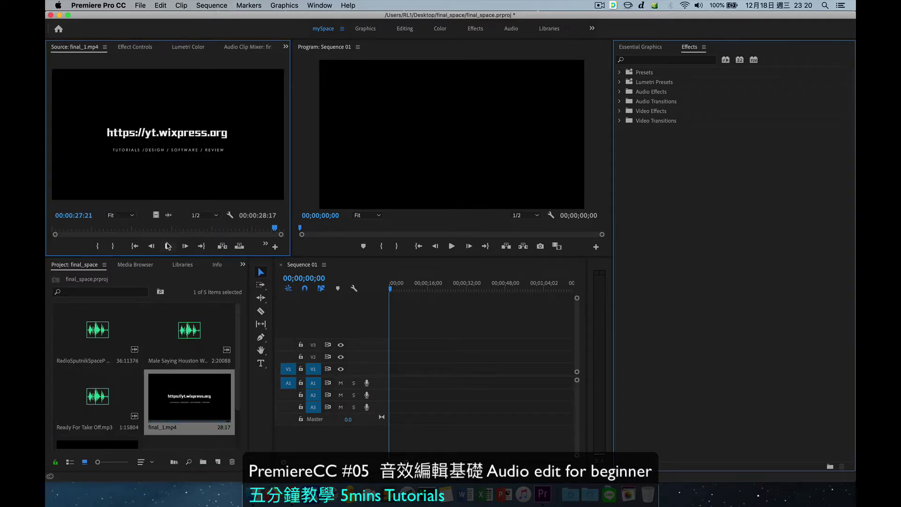
click(169, 246)
drag(281, 229, 47, 233)
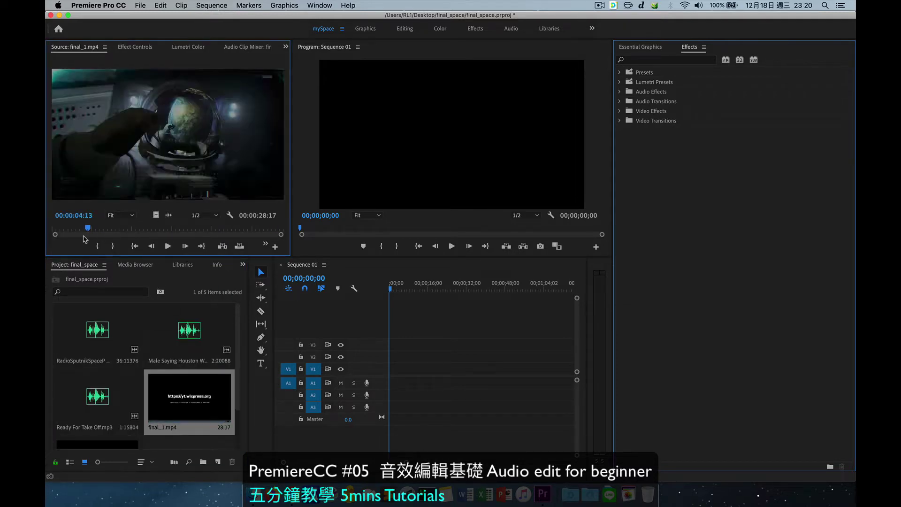
click(169, 246)
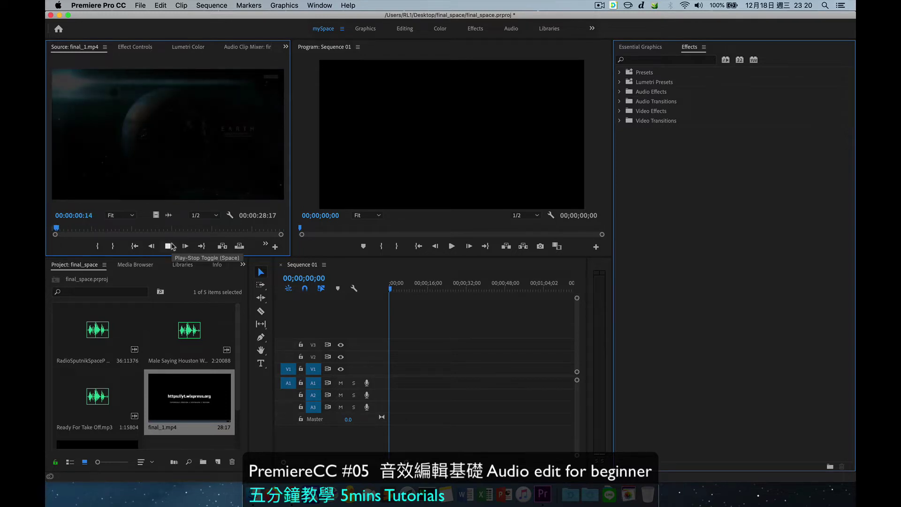
click(170, 246)
Step: Place final_1.mp4 in the sequence, match the sequence settings, and delete its original audio
drag(189, 397, 382, 372)
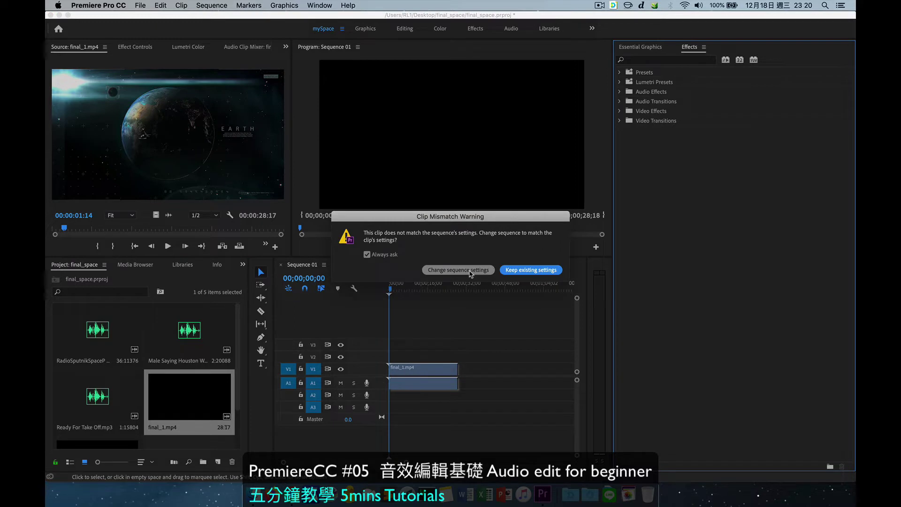
click(471, 271)
click(433, 384)
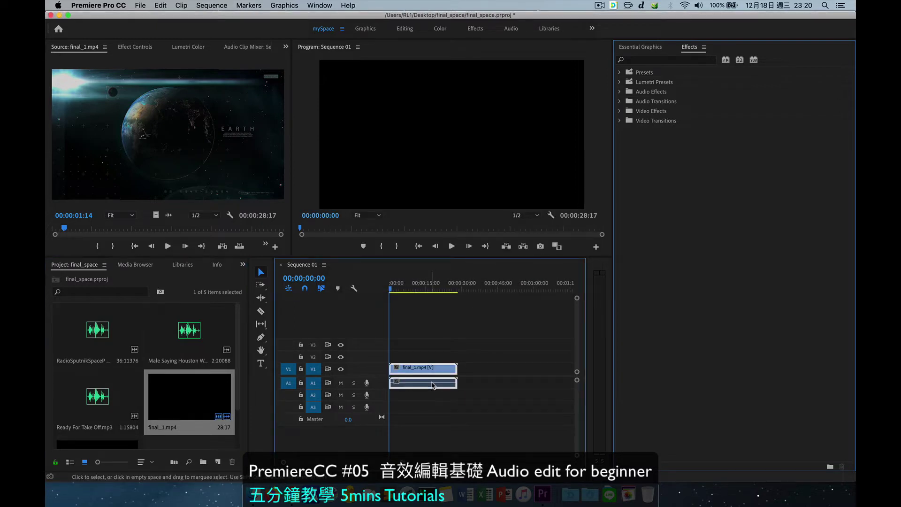
click(490, 369)
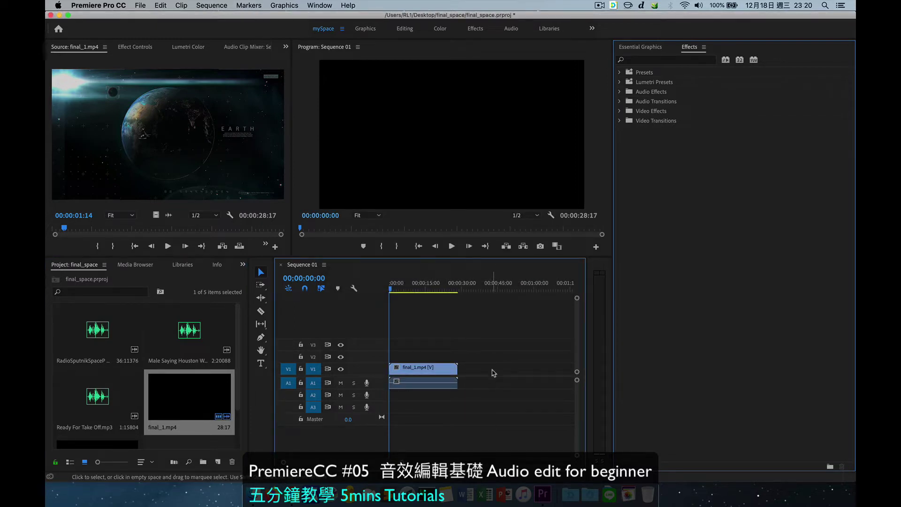
alt+click(437, 383)
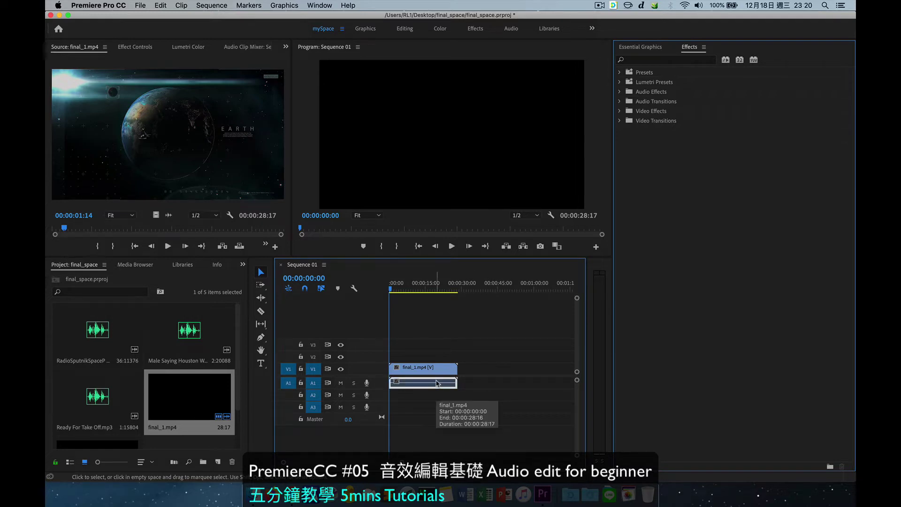
key(Delete)
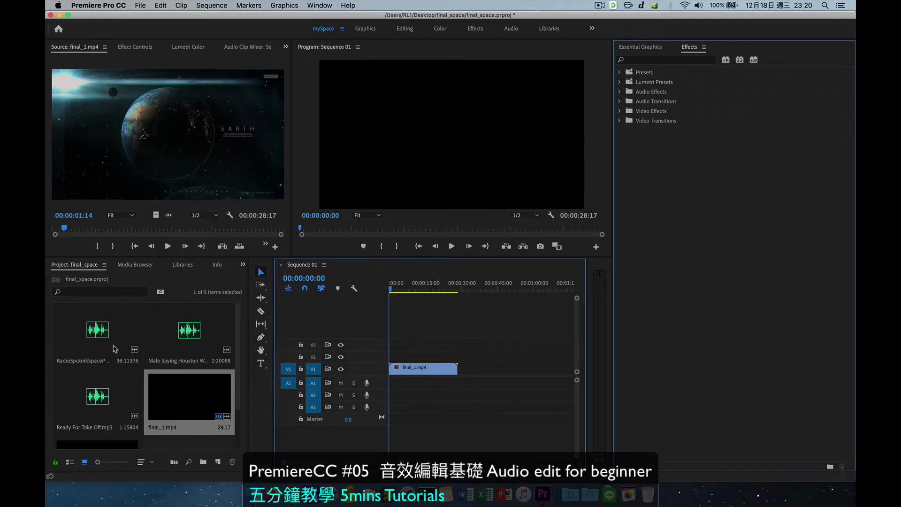
Step: Add the RadioSputnik .wav music to track A1 beneath final_1.mp4
click(104, 345)
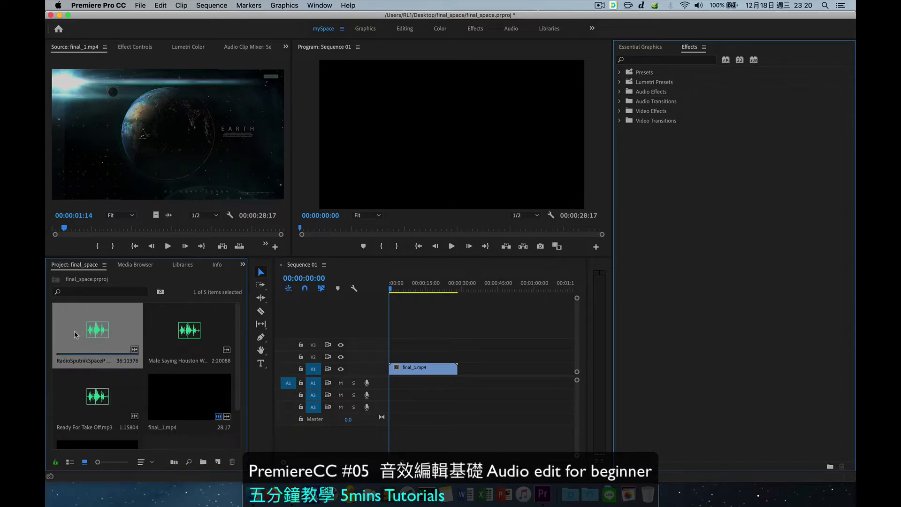
mouse_move(76, 336)
mouse_down()
mouse_move(394, 395)
mouse_move(394, 383)
mouse_up()
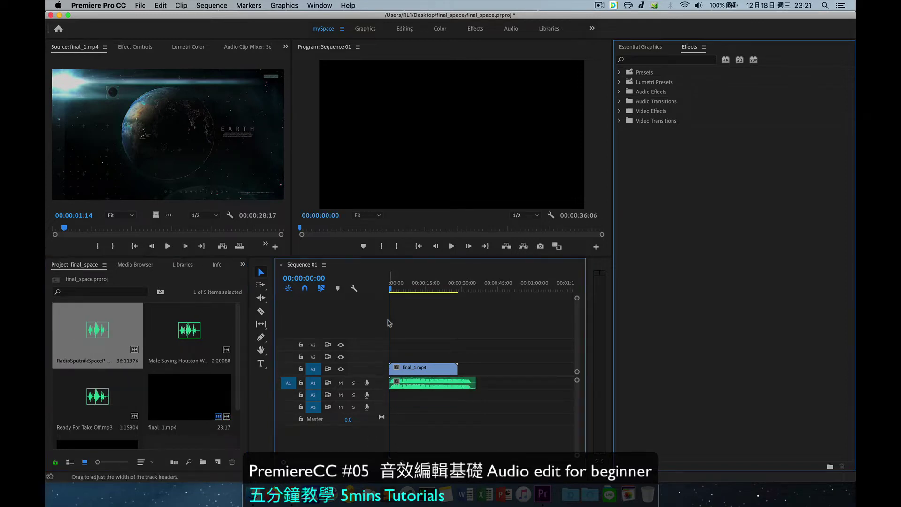
click(453, 247)
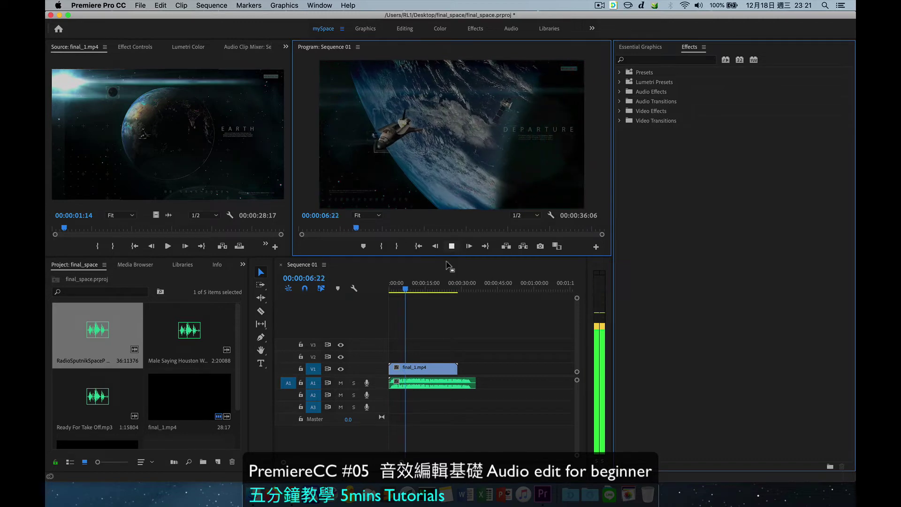
Step: Play the sequence near the video's end to hear the music running past it
click(411, 290)
drag(418, 291, 454, 290)
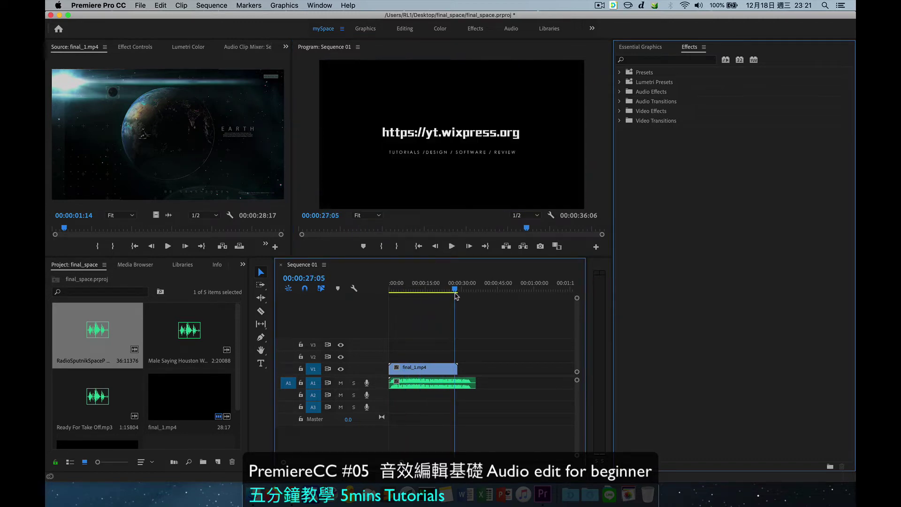
click(452, 247)
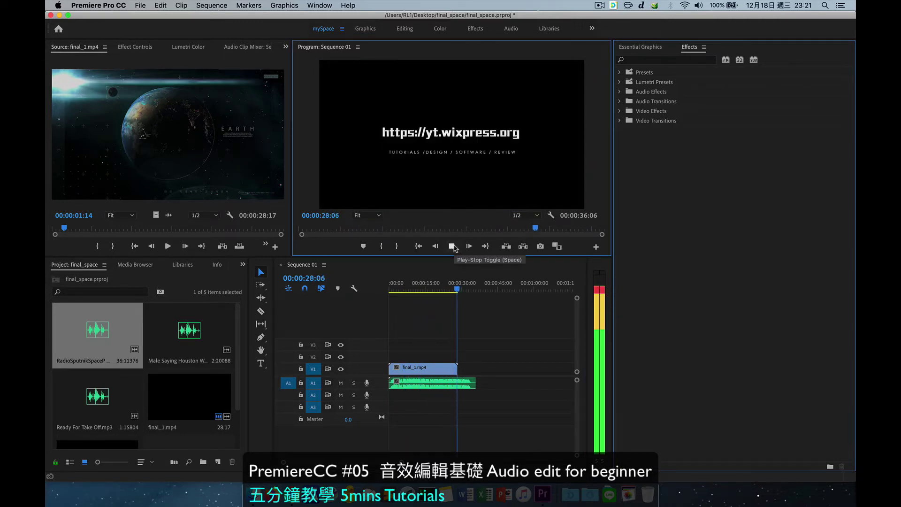
click(466, 288)
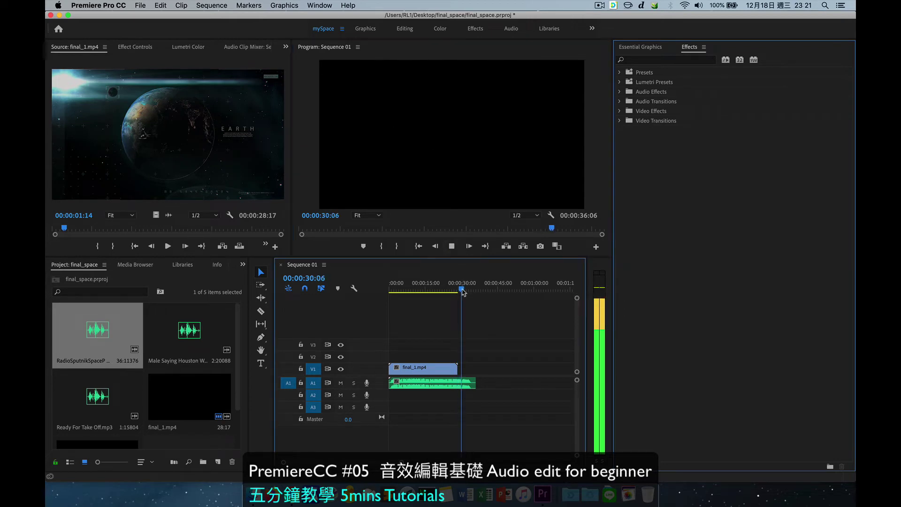
click(452, 247)
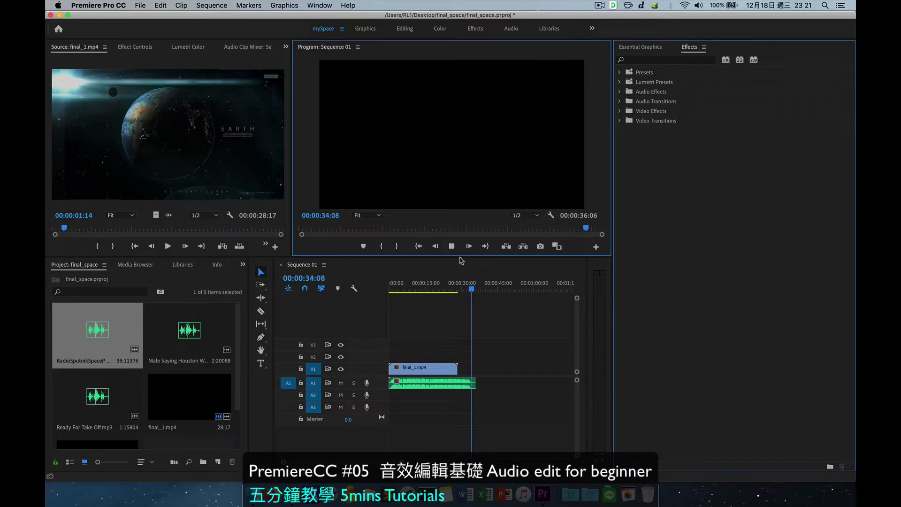
click(456, 289)
drag(457, 291, 458, 291)
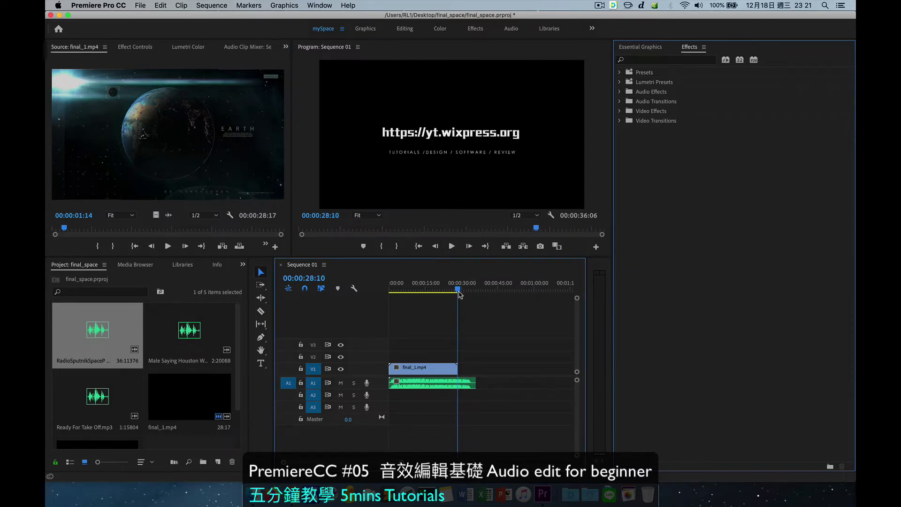
Step: Trim the A1 music clip's right edge back to the video's end at 00:00:28:17
key(=)
key(=)
key(=)
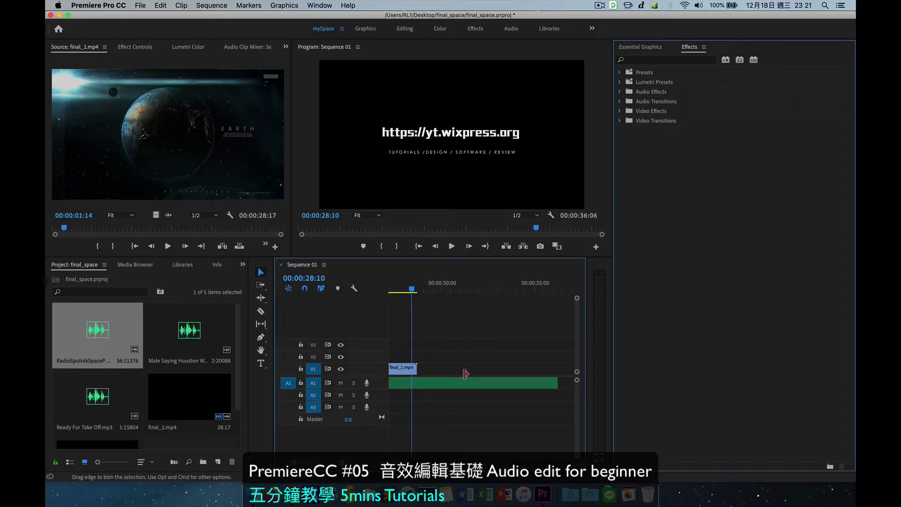
drag(413, 292, 417, 292)
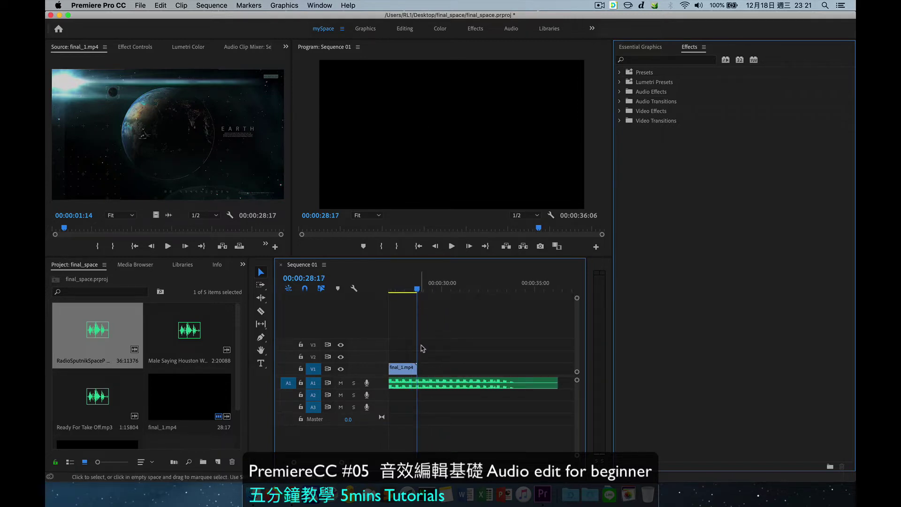
drag(557, 382, 417, 381)
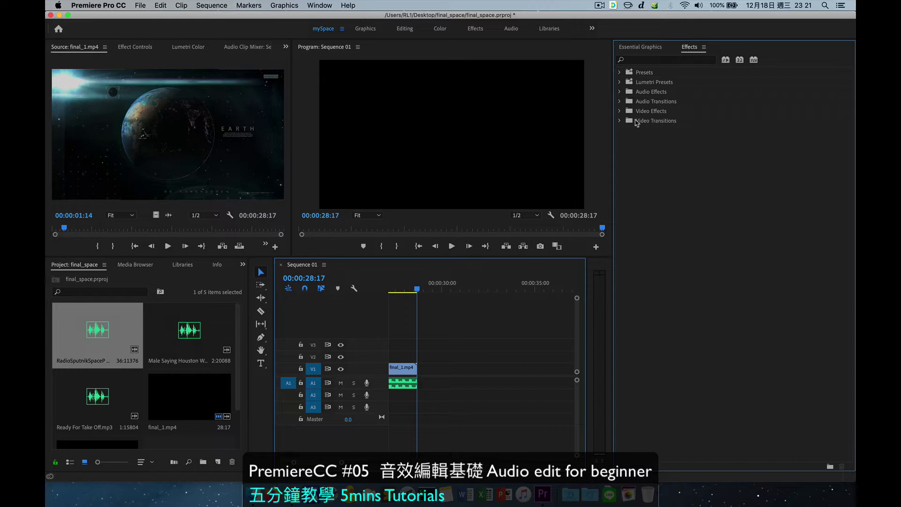
Step: Apply the Exponential Fade crossfade to the end of the A1 music clip
click(621, 102)
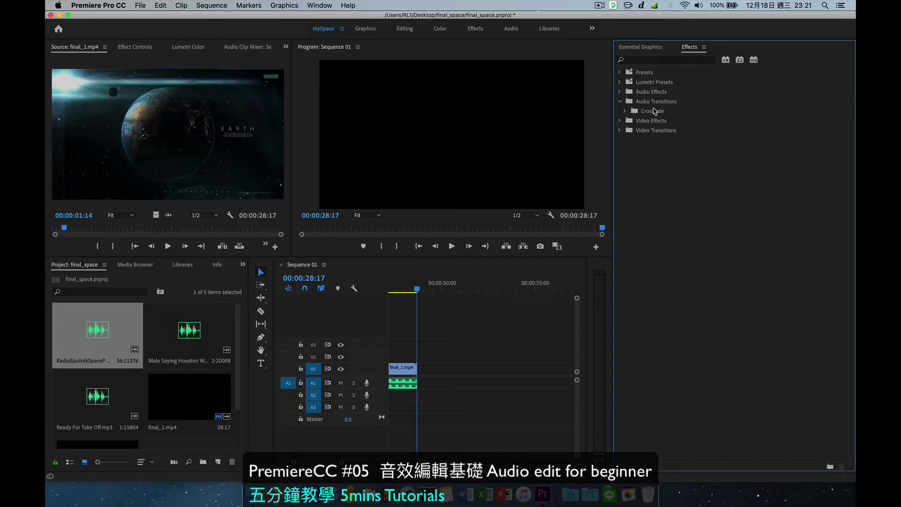
click(625, 111)
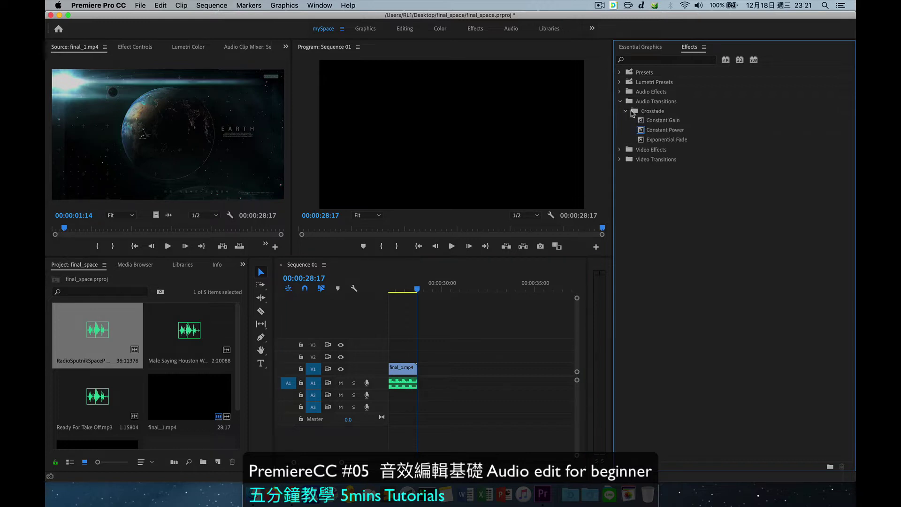
click(662, 139)
drag(627, 197, 466, 364)
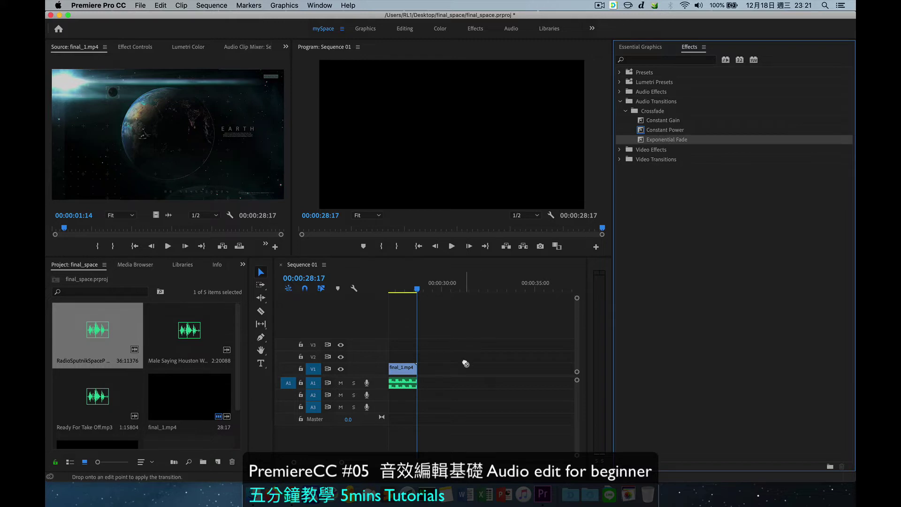
drag(415, 389, 414, 384)
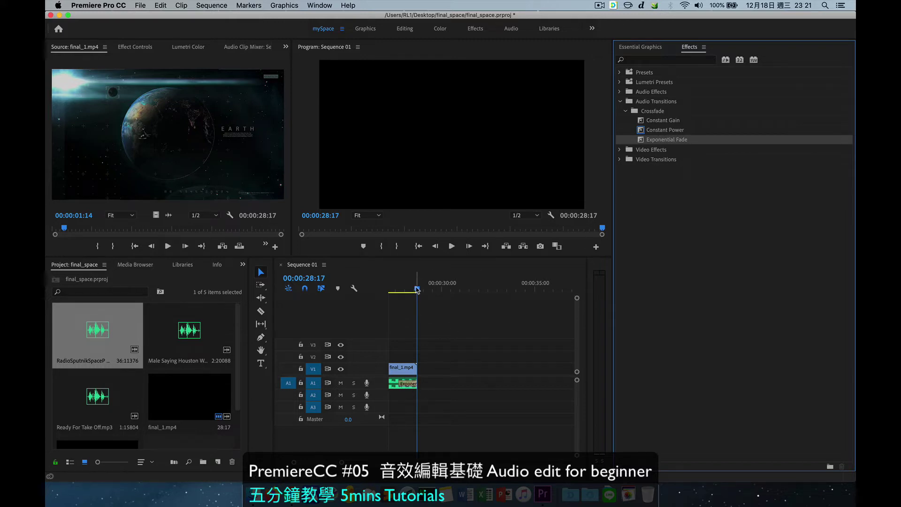
Step: Play the sequence from the start to hear the fade, then park the playhead at 00:00:05:08
drag(417, 290, 396, 289)
click(451, 246)
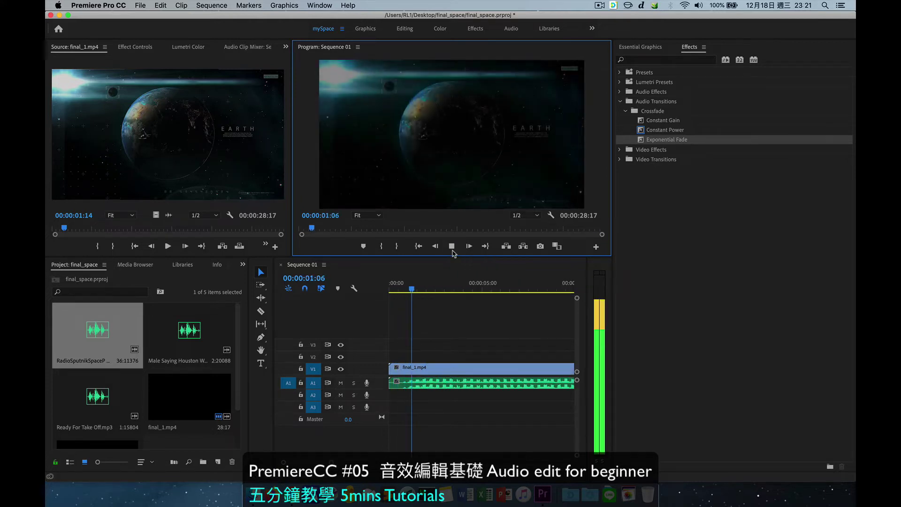
click(452, 249)
drag(419, 290, 486, 293)
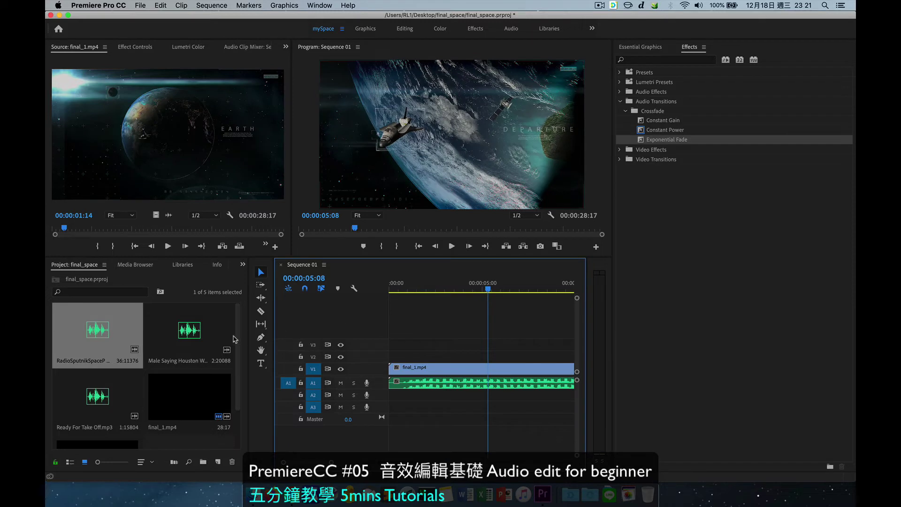
Step: Place the Male Saying Houston clip on track A2 and play it back
click(126, 404)
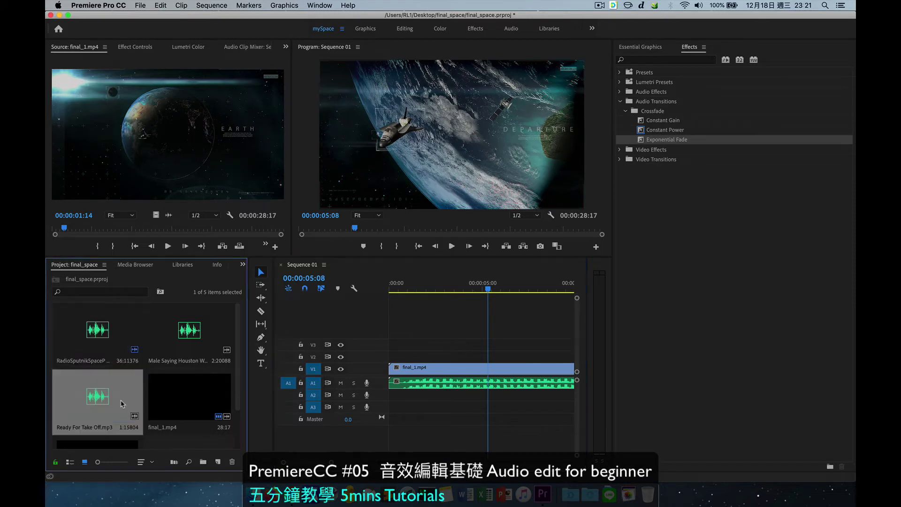
click(191, 343)
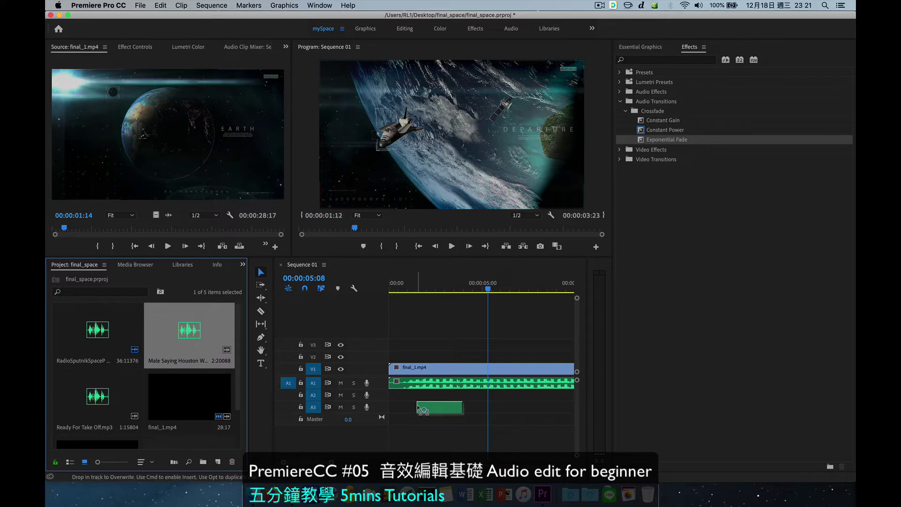
drag(178, 339, 488, 396)
scroll(467, 374, right, 3)
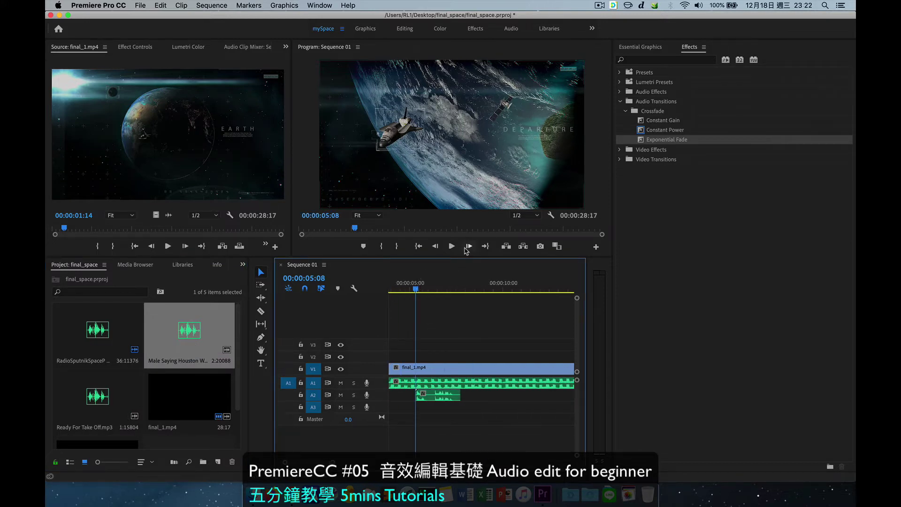
click(452, 247)
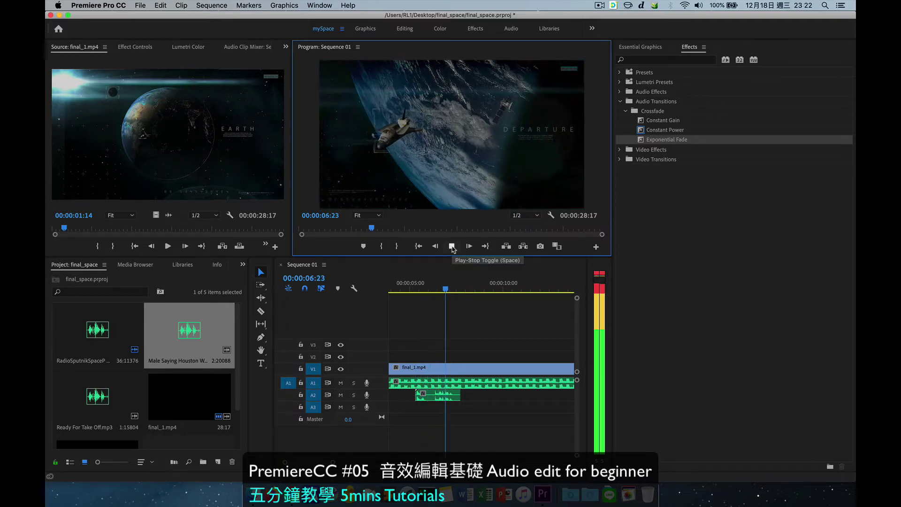
click(453, 247)
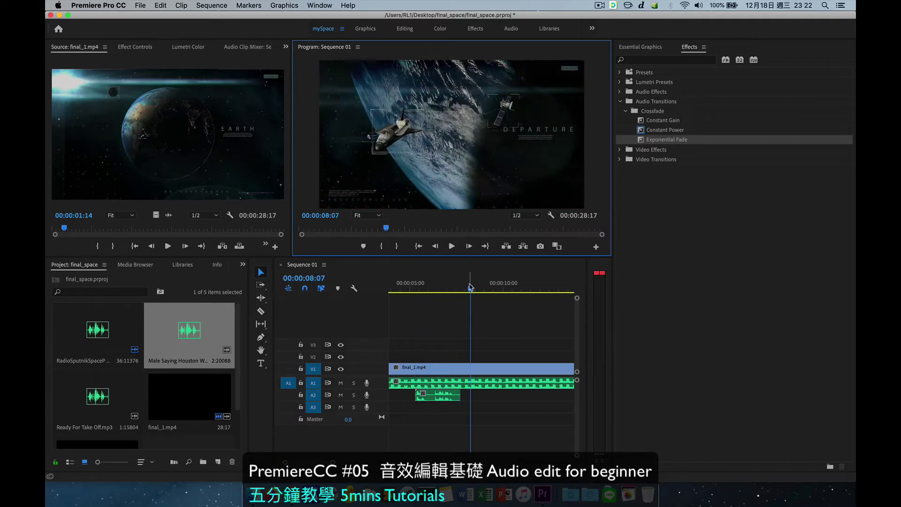
Step: Slide the Houston clip right to start at 00:00:12:12 and review it
drag(471, 288, 550, 294)
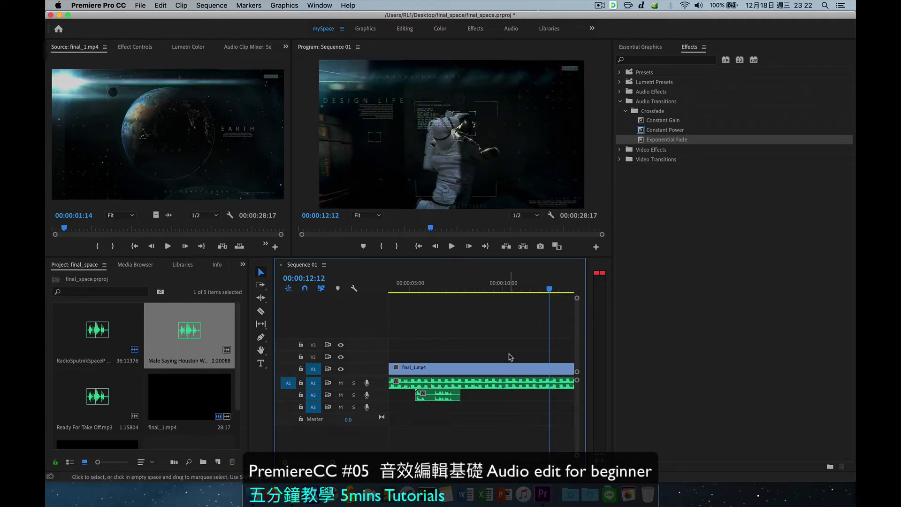
scroll(436, 400, right, 3)
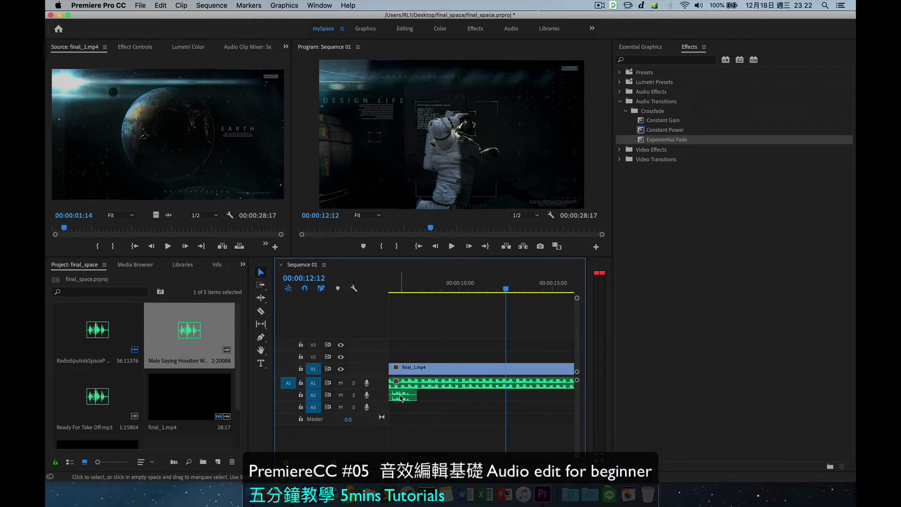
drag(407, 396, 537, 401)
key(=)
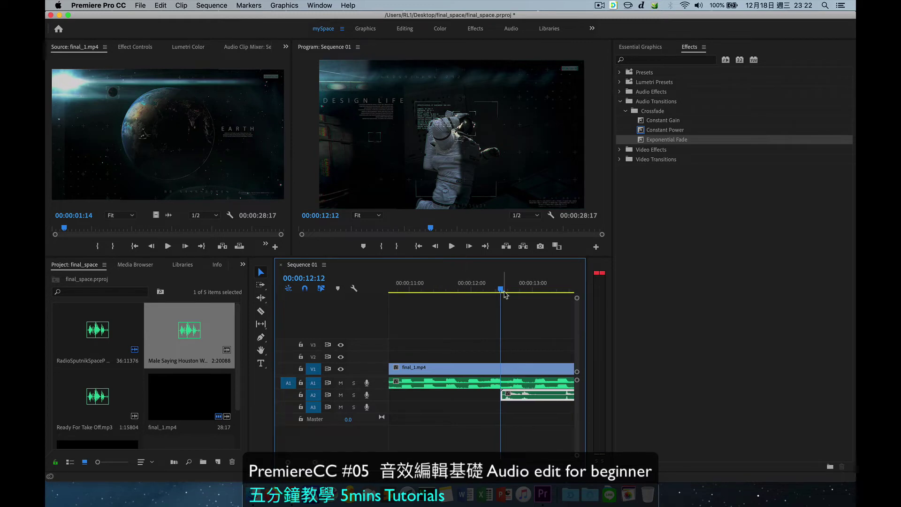
click(452, 247)
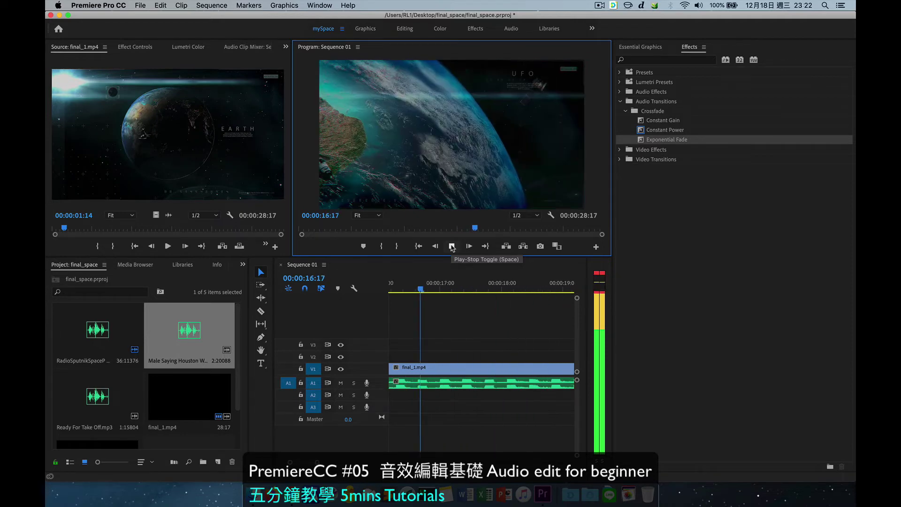
key(space)
key(backslash)
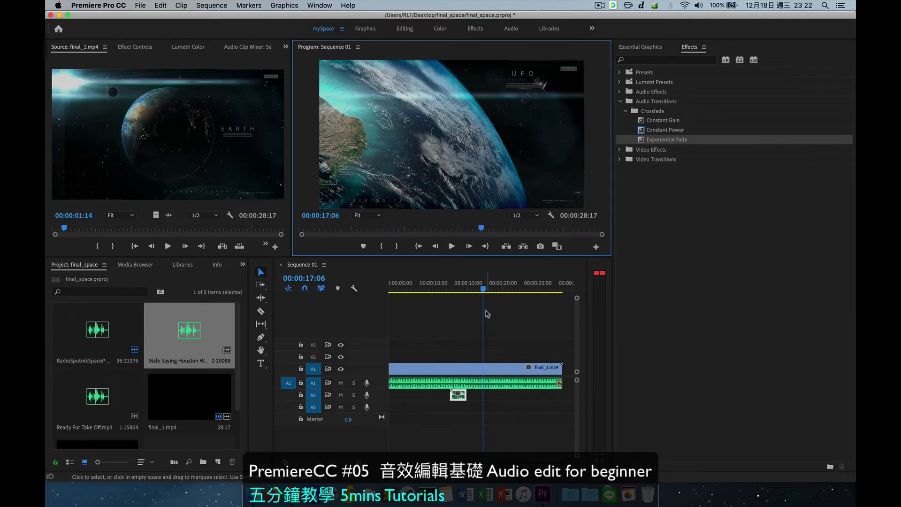
drag(488, 289, 507, 302)
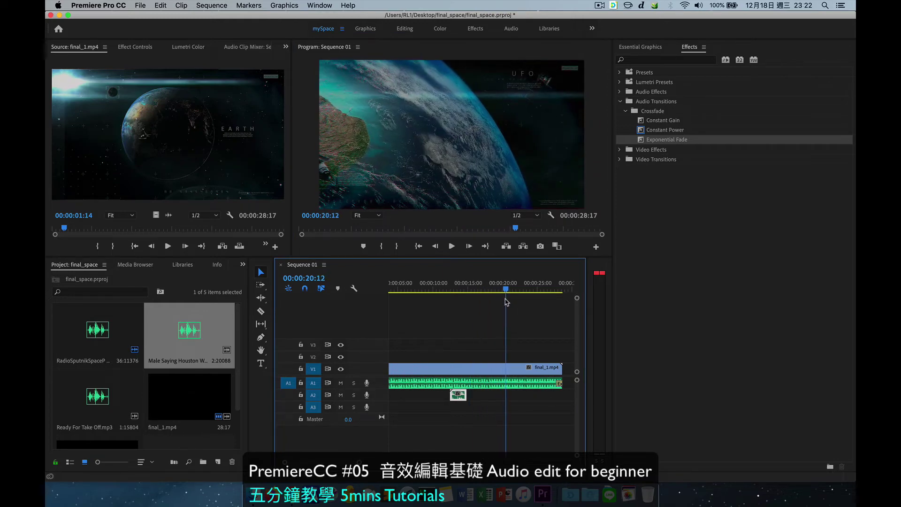
Step: Place Ready For Take Off.mp3 on A2 at about 00:00:20:12 and play it back
click(92, 407)
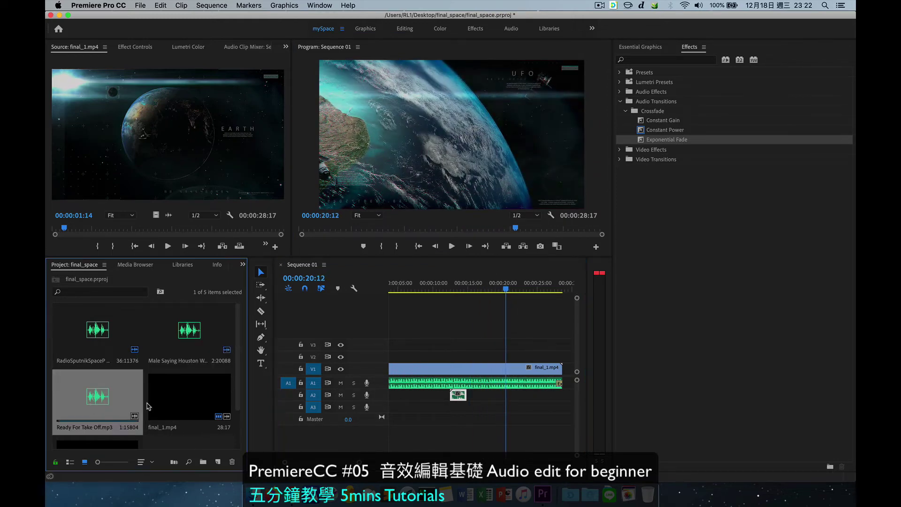
drag(92, 408, 515, 398)
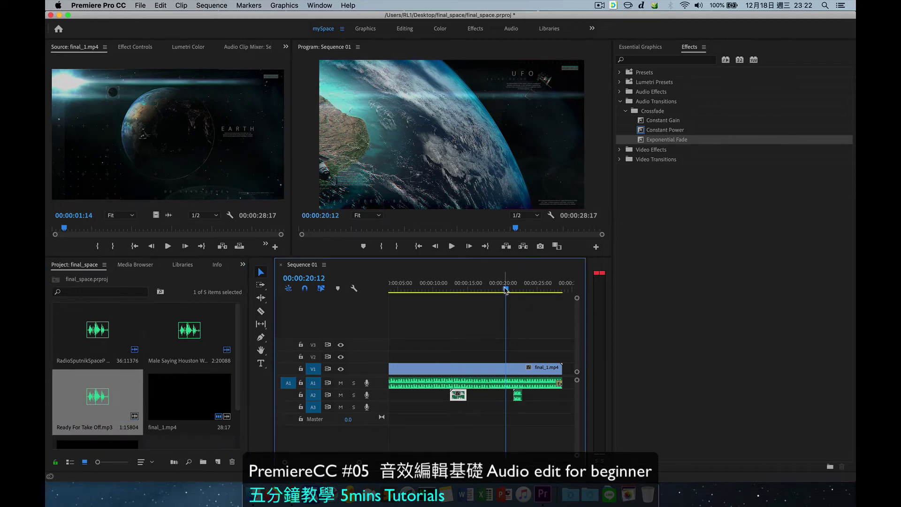
drag(505, 290, 519, 291)
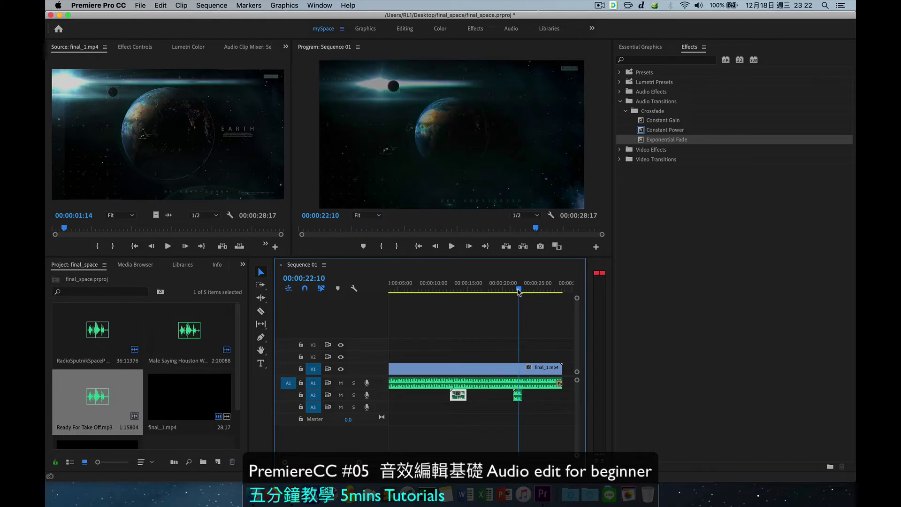
drag(519, 291, 511, 290)
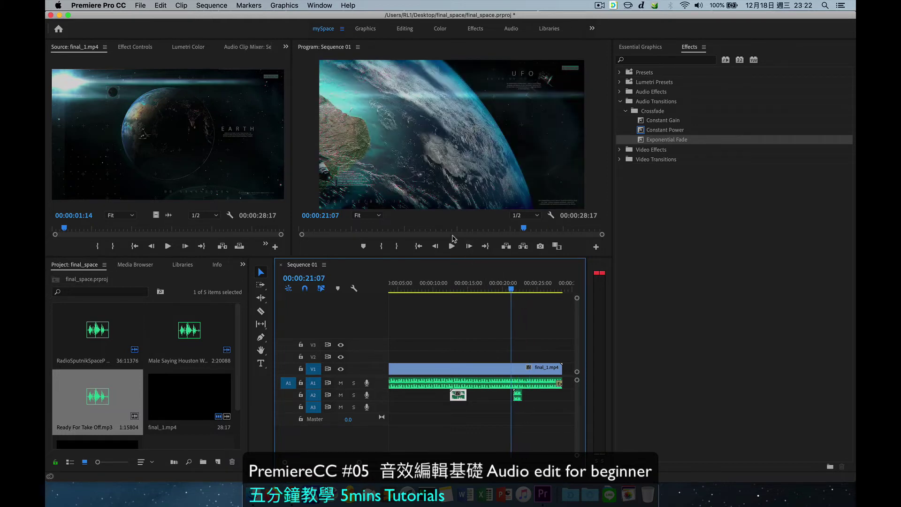
click(453, 247)
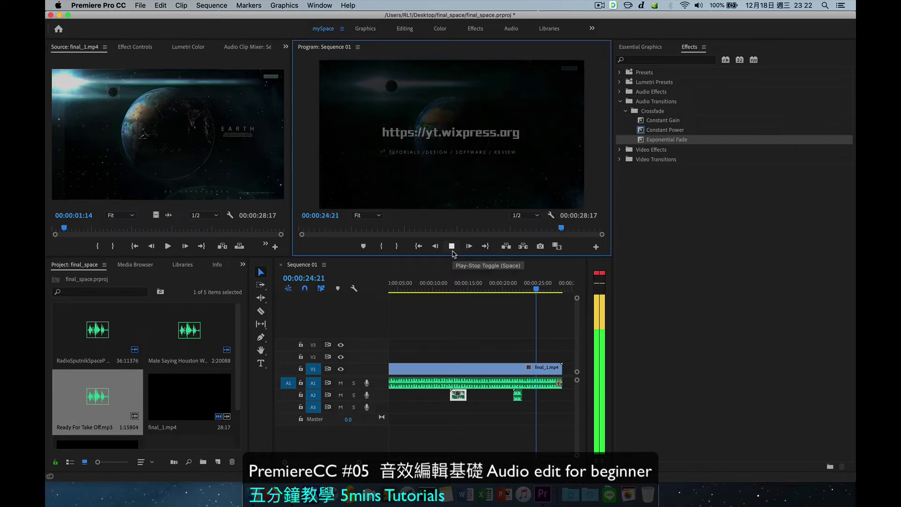
click(452, 248)
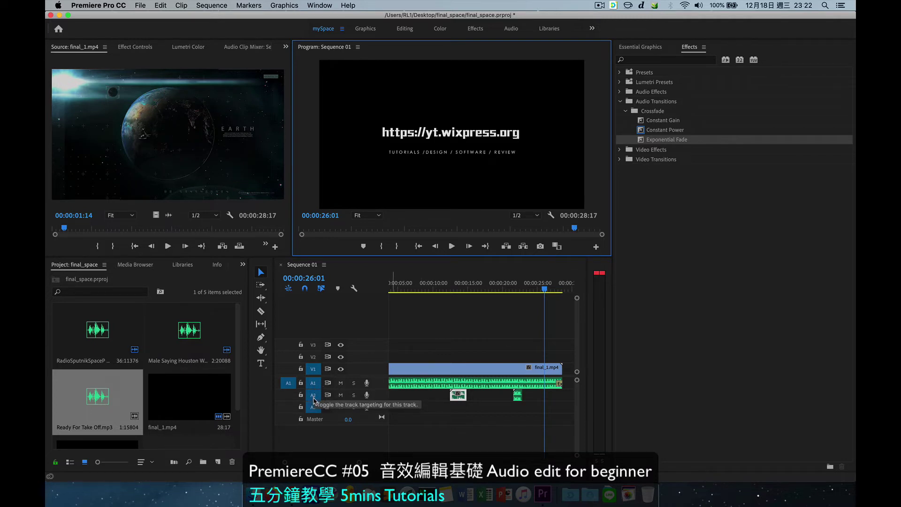
drag(545, 289, 465, 290)
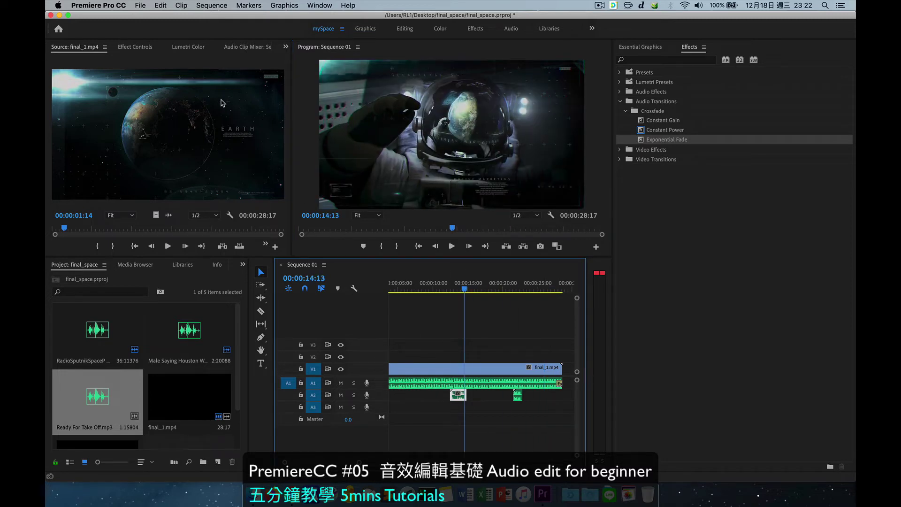
Step: Show the Audio Clip Mixer and play a short stretch near 12 seconds to check levels
click(241, 47)
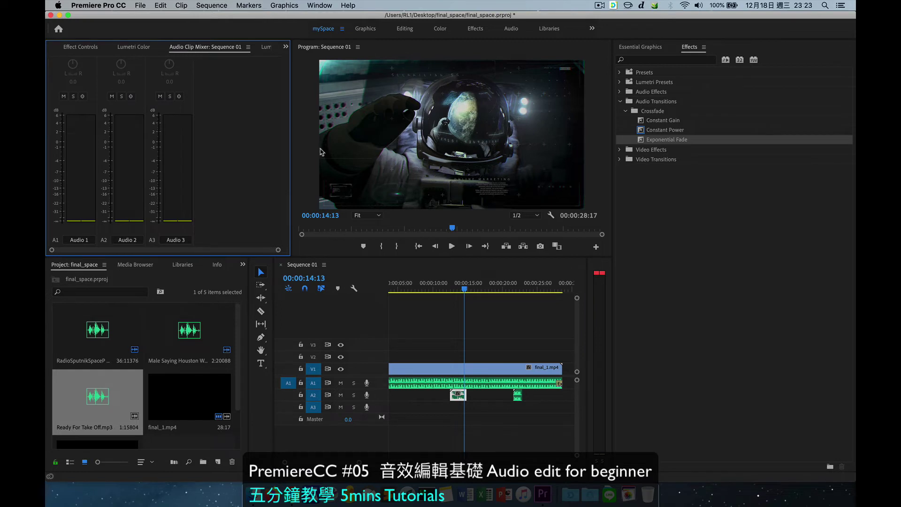
drag(467, 287, 452, 289)
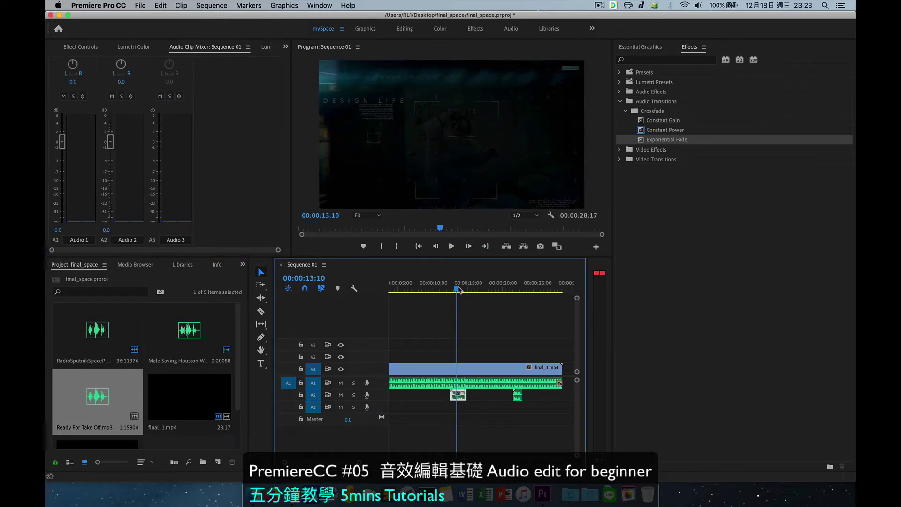
click(451, 246)
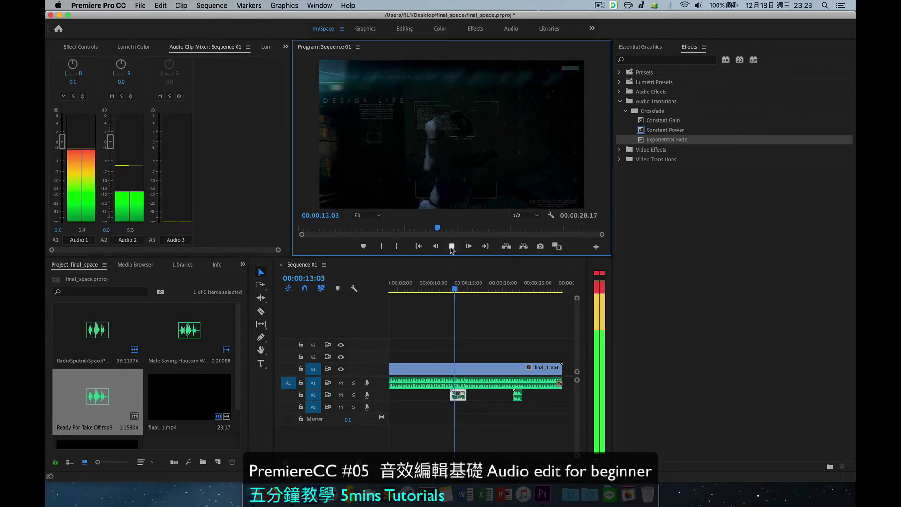
key(space)
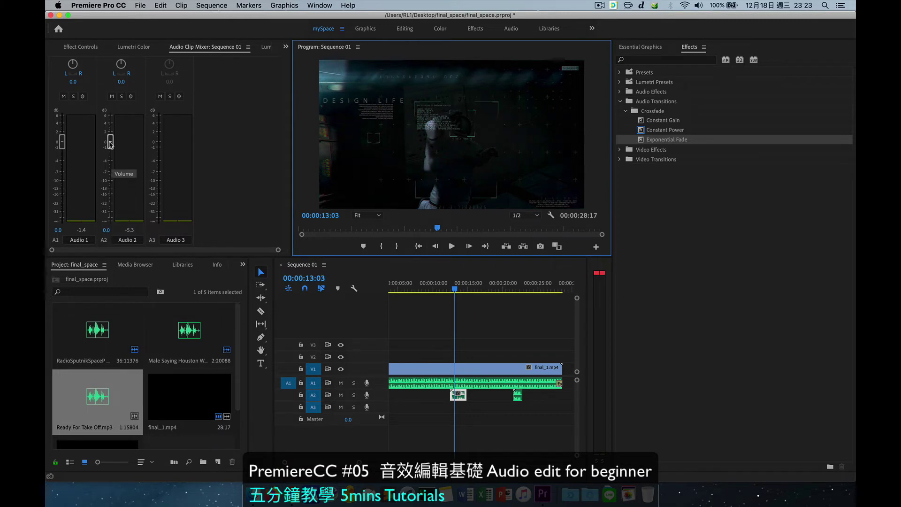
Step: Lower the Audio 2 fader slightly to about -0.8 dB for the A2 sound effect
click(61, 144)
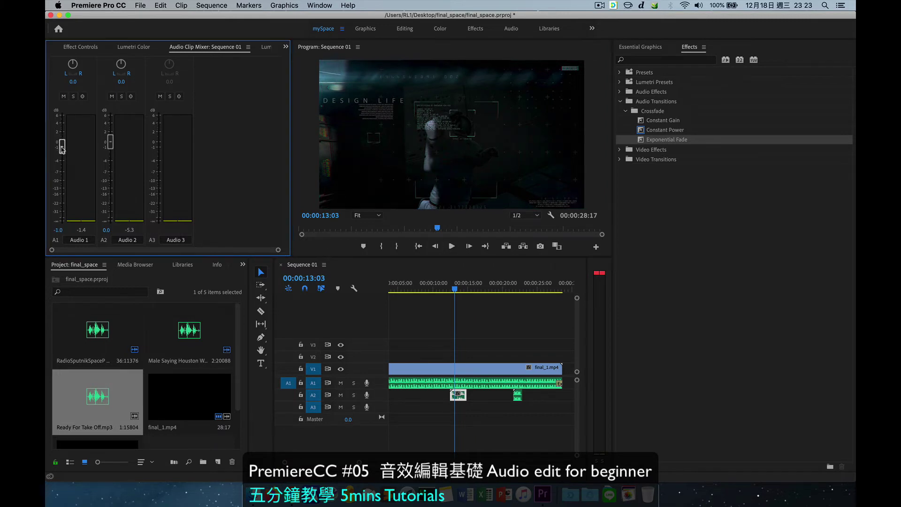
click(416, 388)
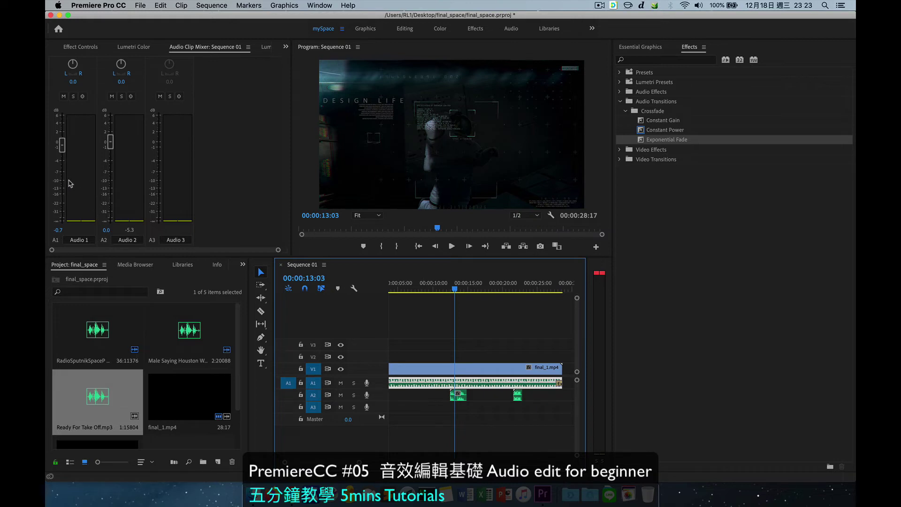
click(460, 397)
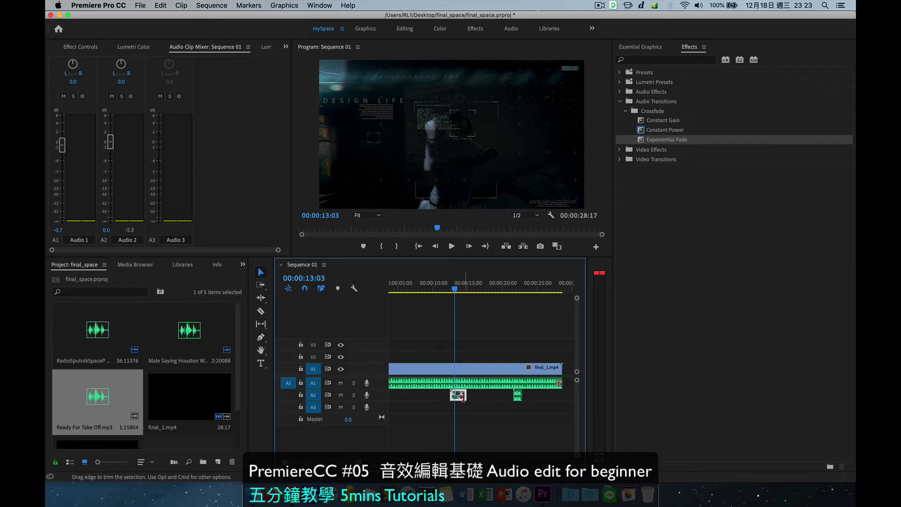
drag(110, 147, 110, 150)
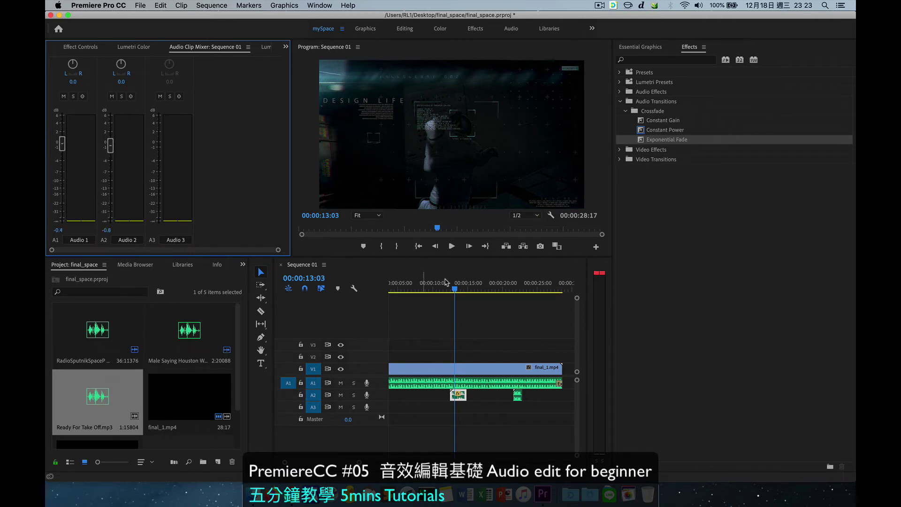
drag(454, 292, 427, 292)
scroll(473, 359, down, 3)
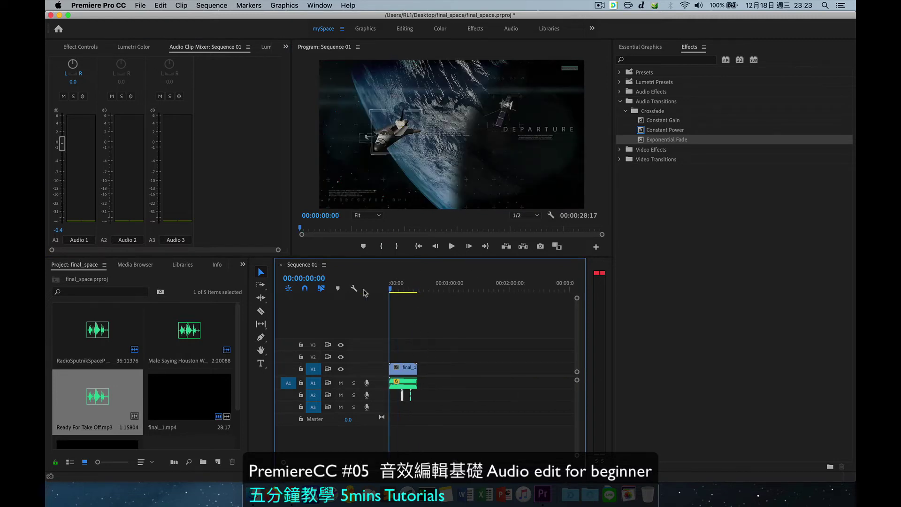
click(452, 246)
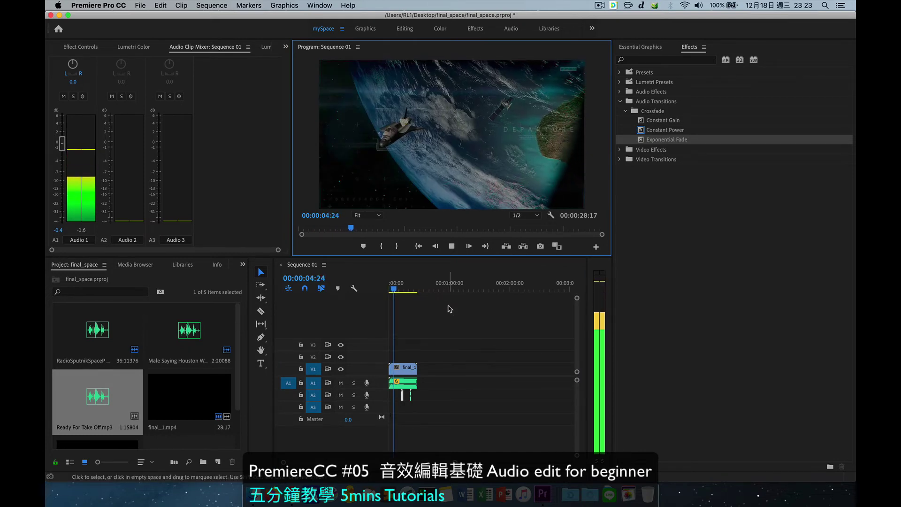
scroll(450, 307, up, 1)
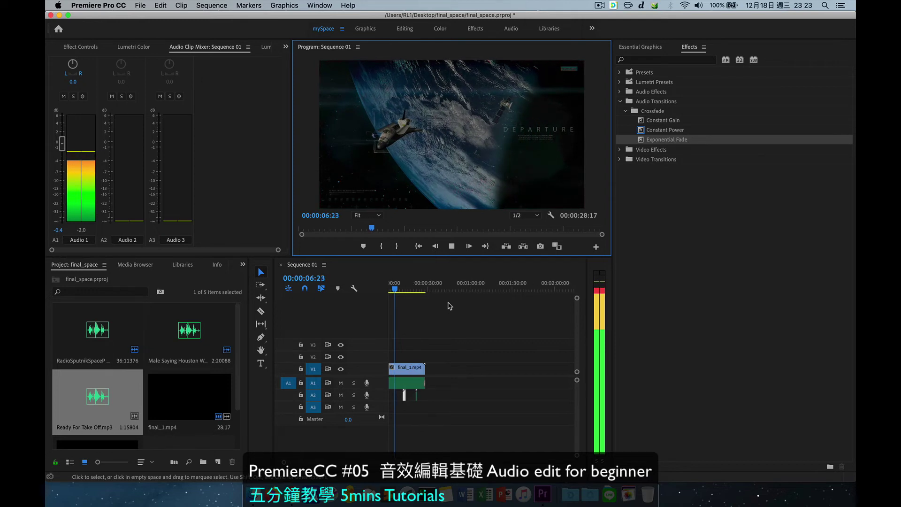
scroll(450, 307, up, 1)
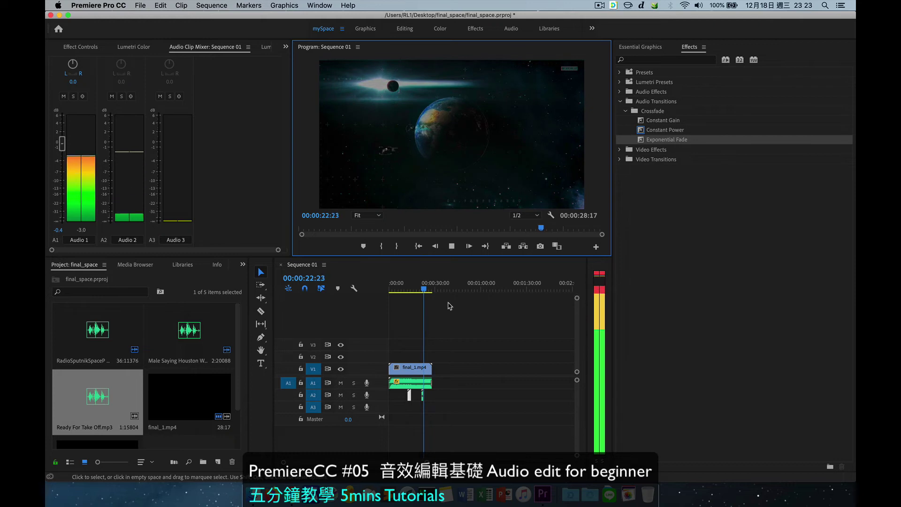
click(452, 247)
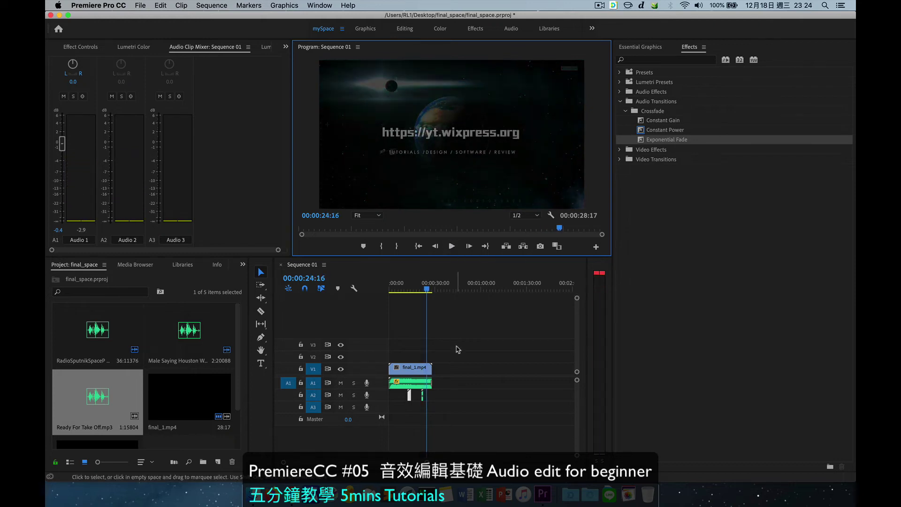
key(=)
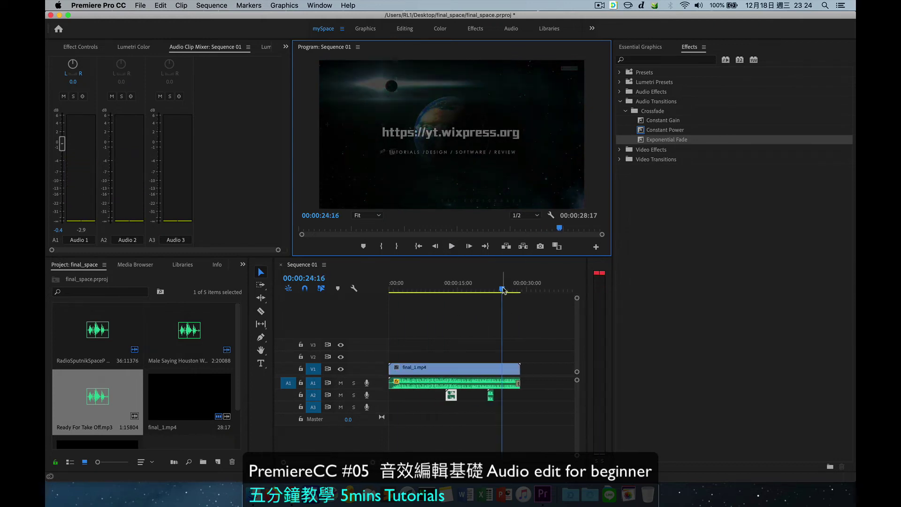
Step: Shift the Houston clip on A2 to start at 00:00:13:19 and play back the change
drag(503, 290, 453, 290)
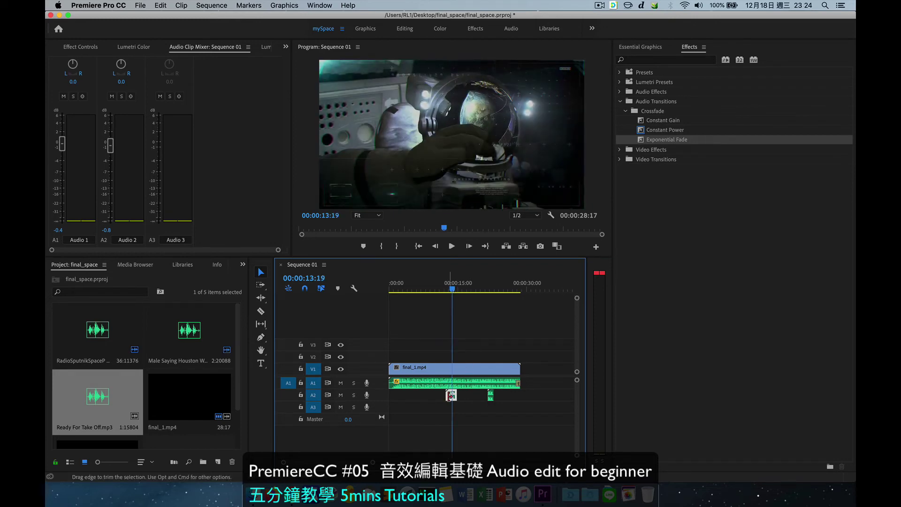
key(=)
key(=)
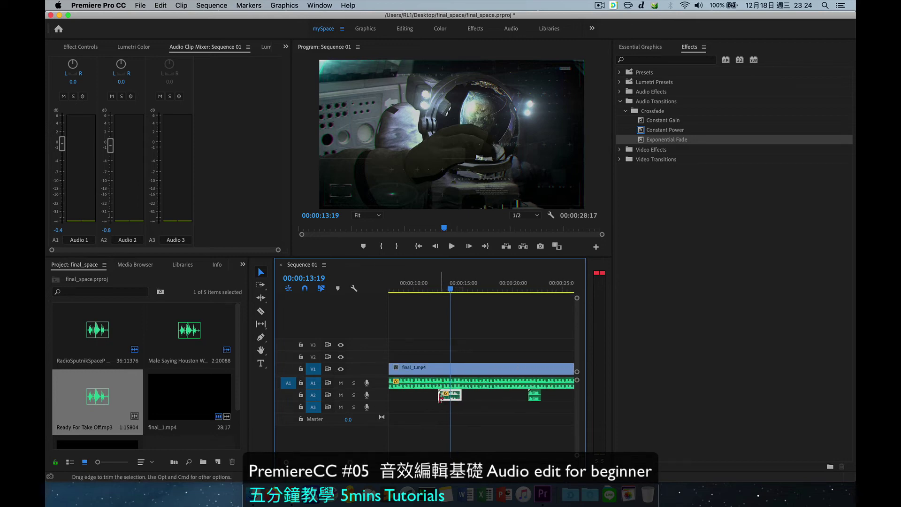
drag(445, 399, 457, 399)
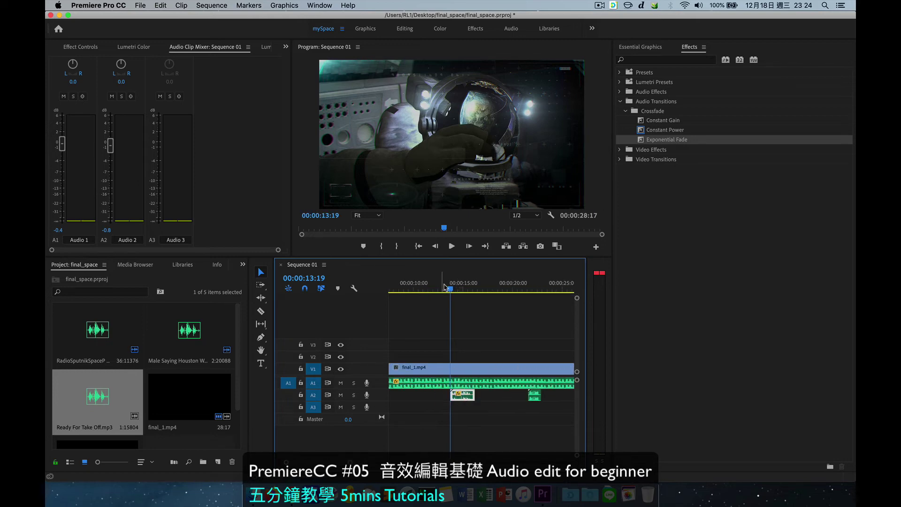
click(448, 289)
drag(448, 290, 426, 290)
click(450, 248)
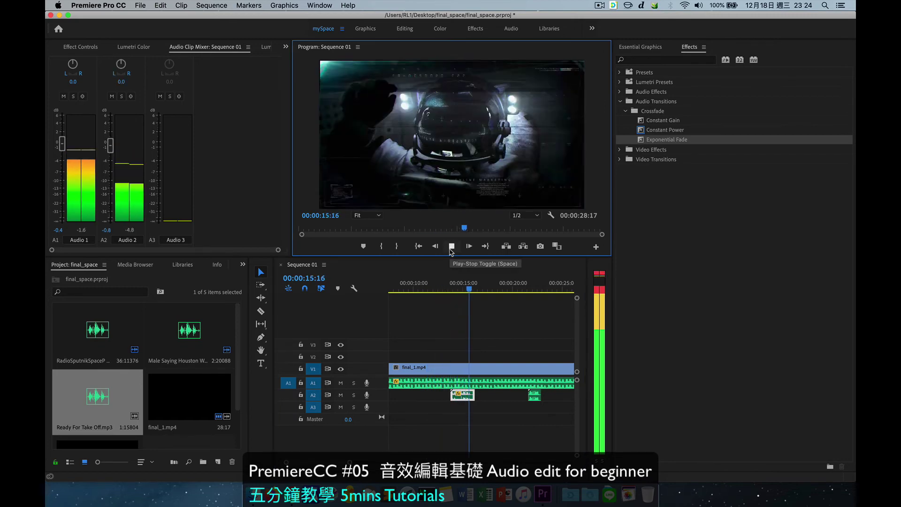
key(space)
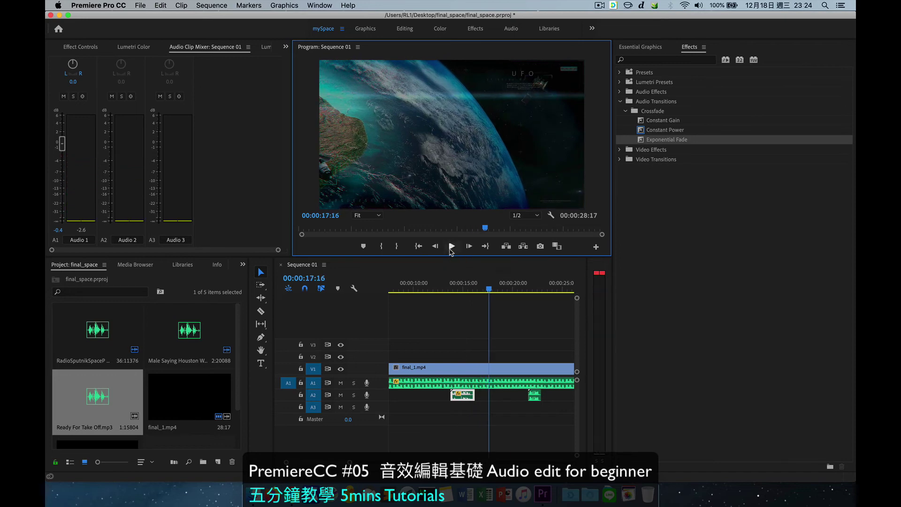
key(minus)
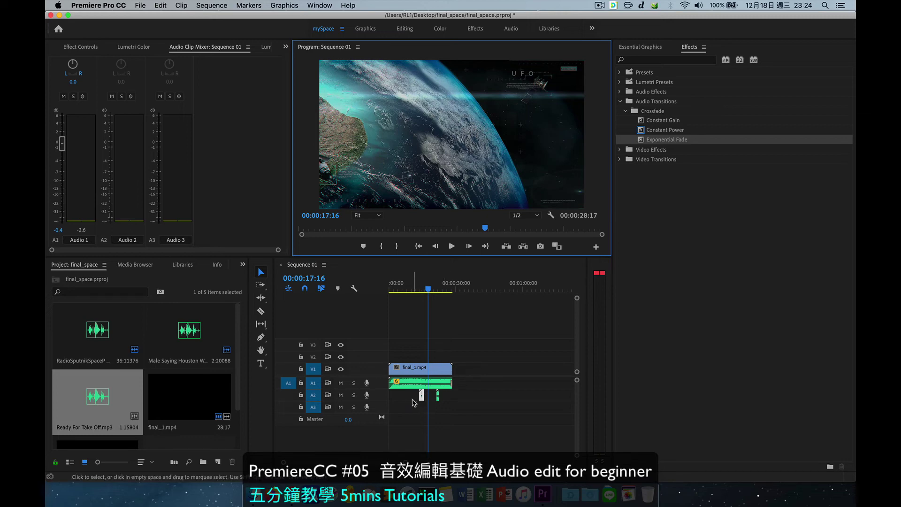
click(342, 398)
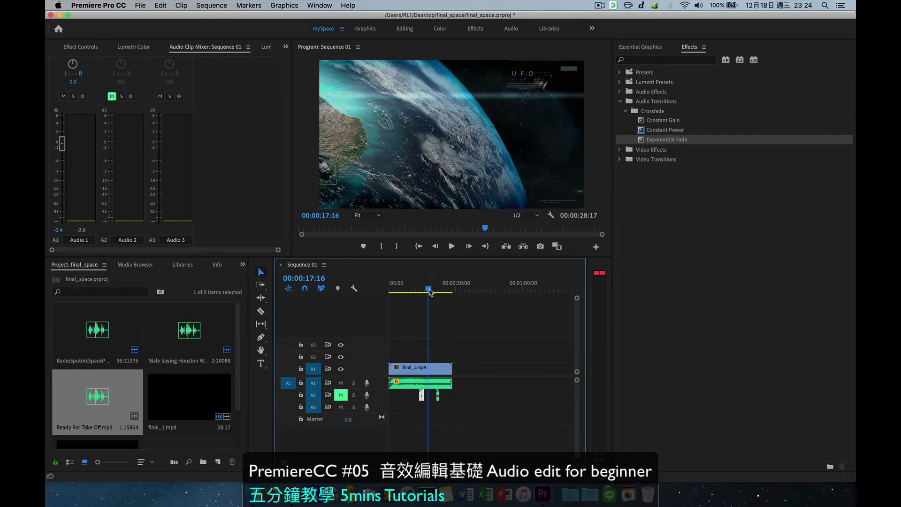
drag(430, 293, 419, 289)
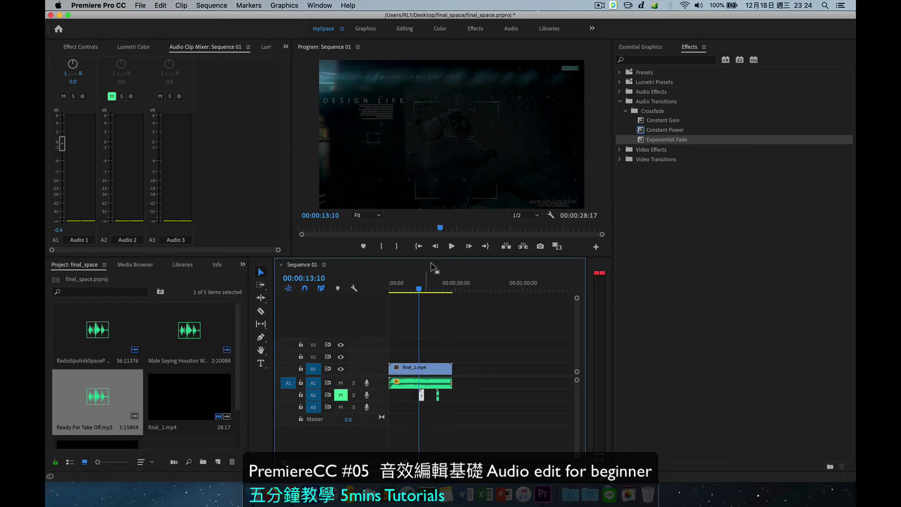
click(450, 247)
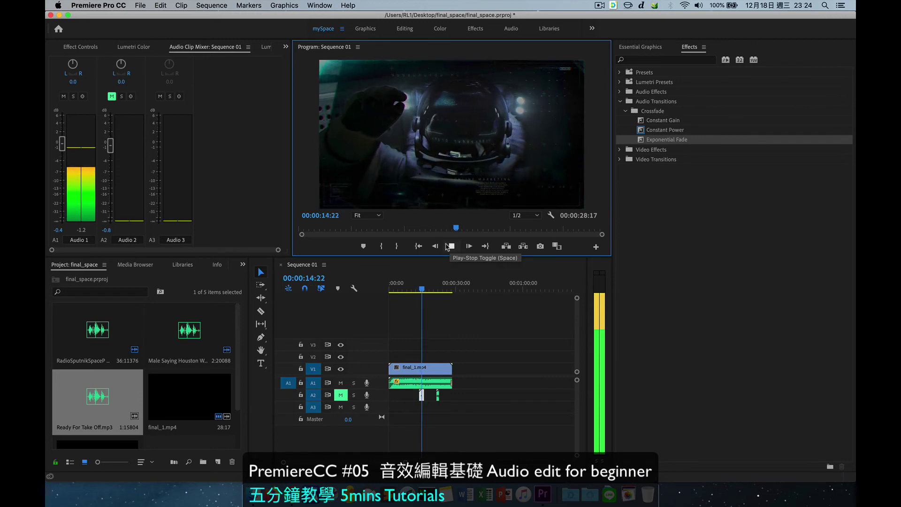
click(450, 246)
click(341, 397)
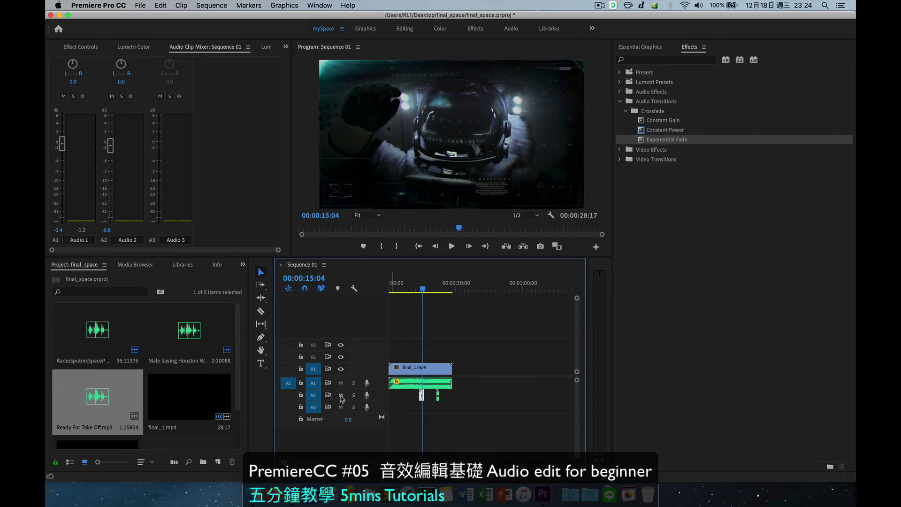
drag(424, 291, 415, 290)
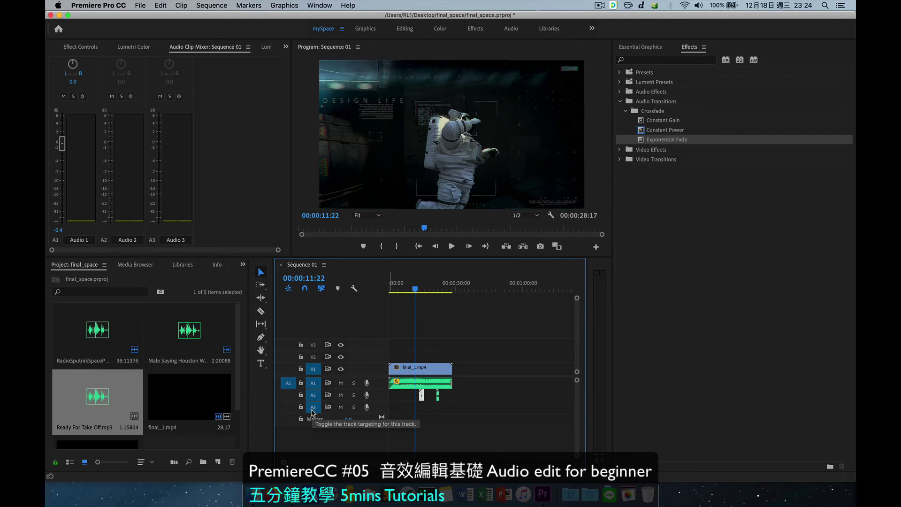
Step: Record a voice-over onto A3 as Audio 3.wav, mute A2, and play it back from its start
click(366, 408)
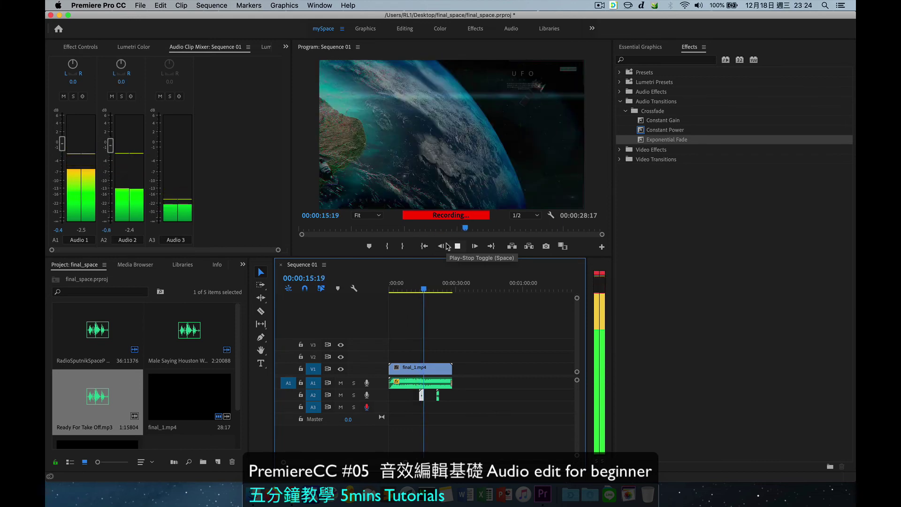
click(458, 246)
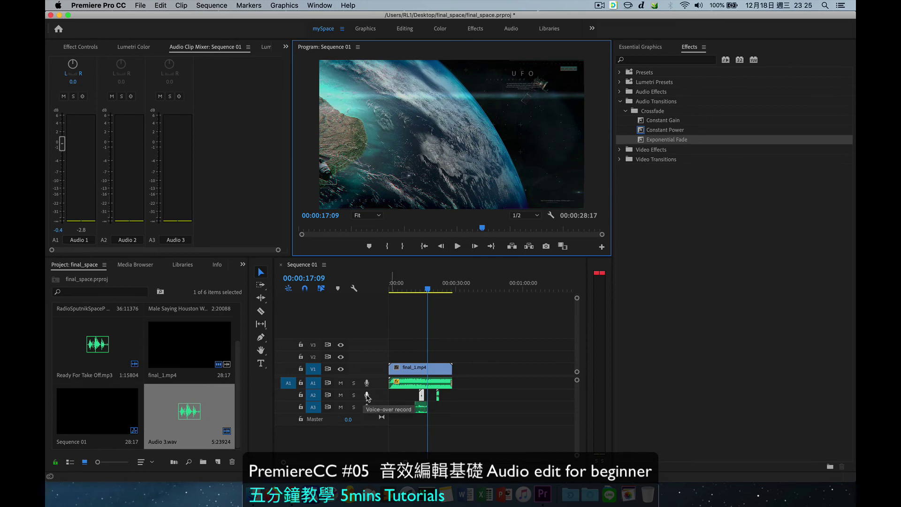
click(344, 398)
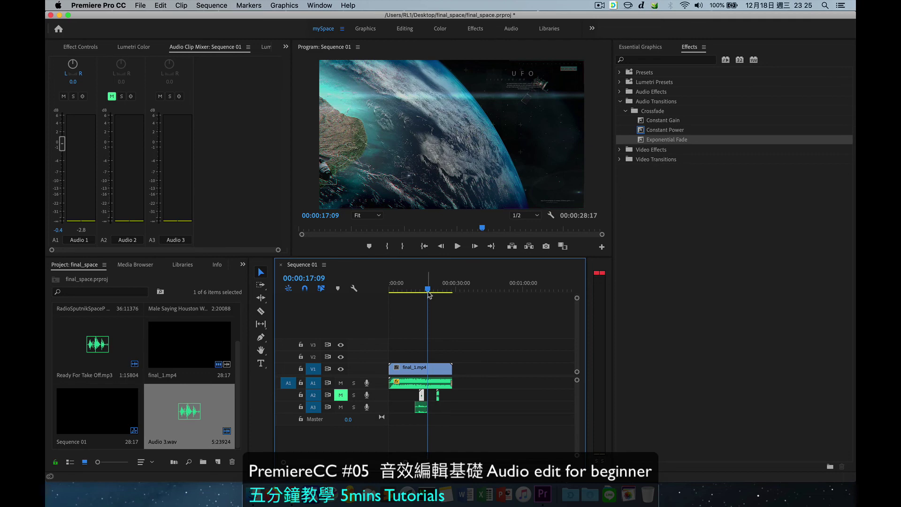
drag(427, 289, 413, 288)
click(458, 246)
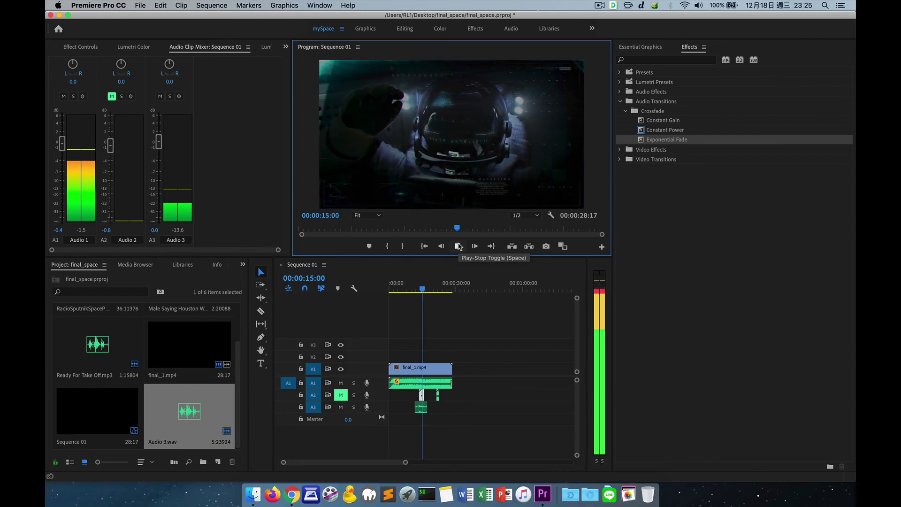
Step: Stop playback, delete the Audio 3.wav clip from A3, and return the playhead to about 10 seconds
click(459, 247)
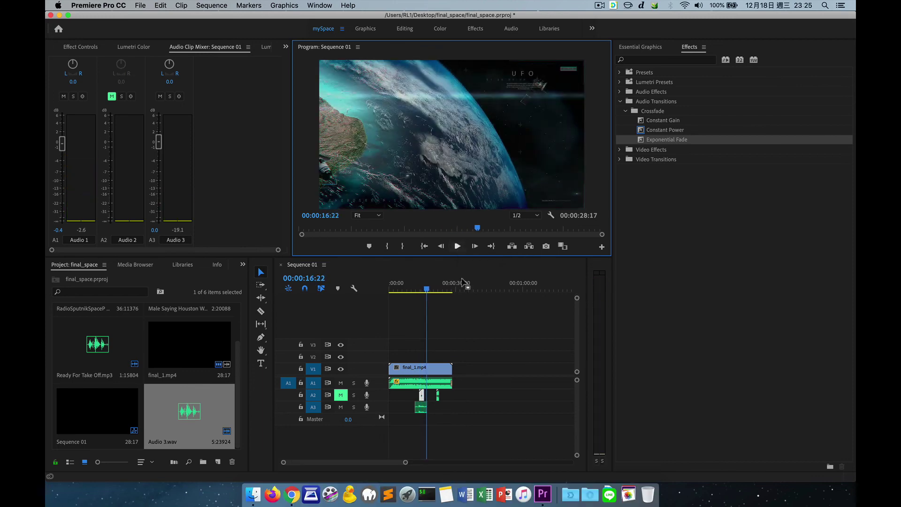
click(428, 408)
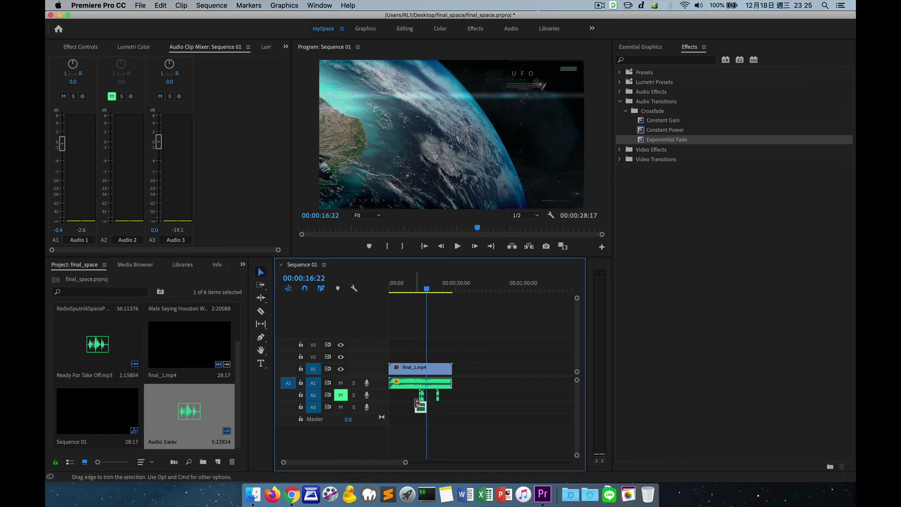
key(Delete)
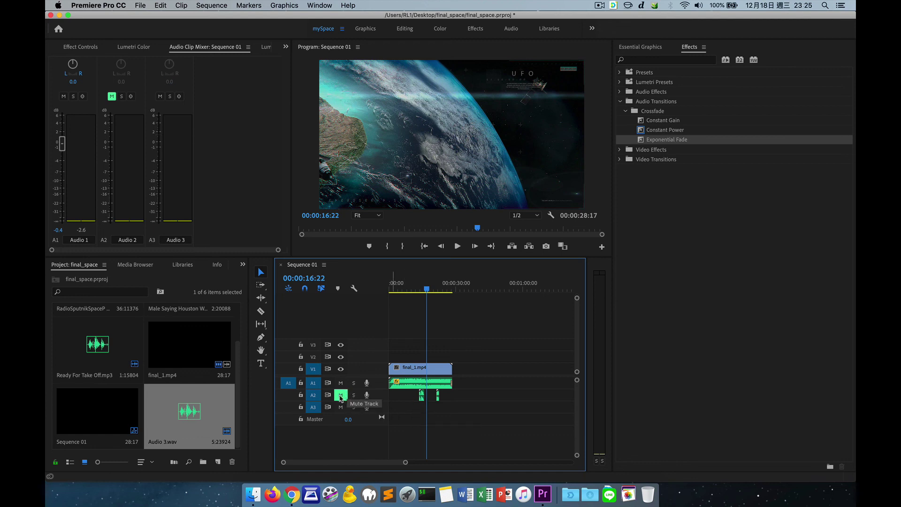
drag(427, 288, 412, 288)
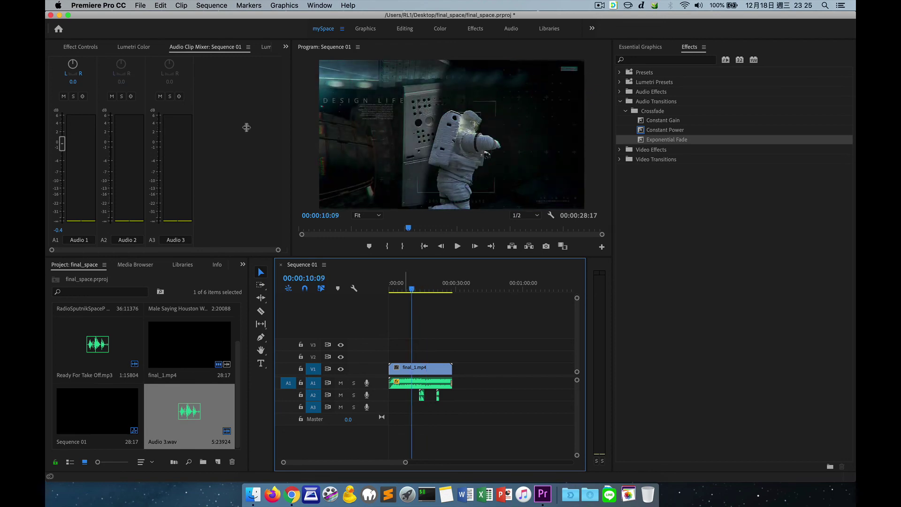